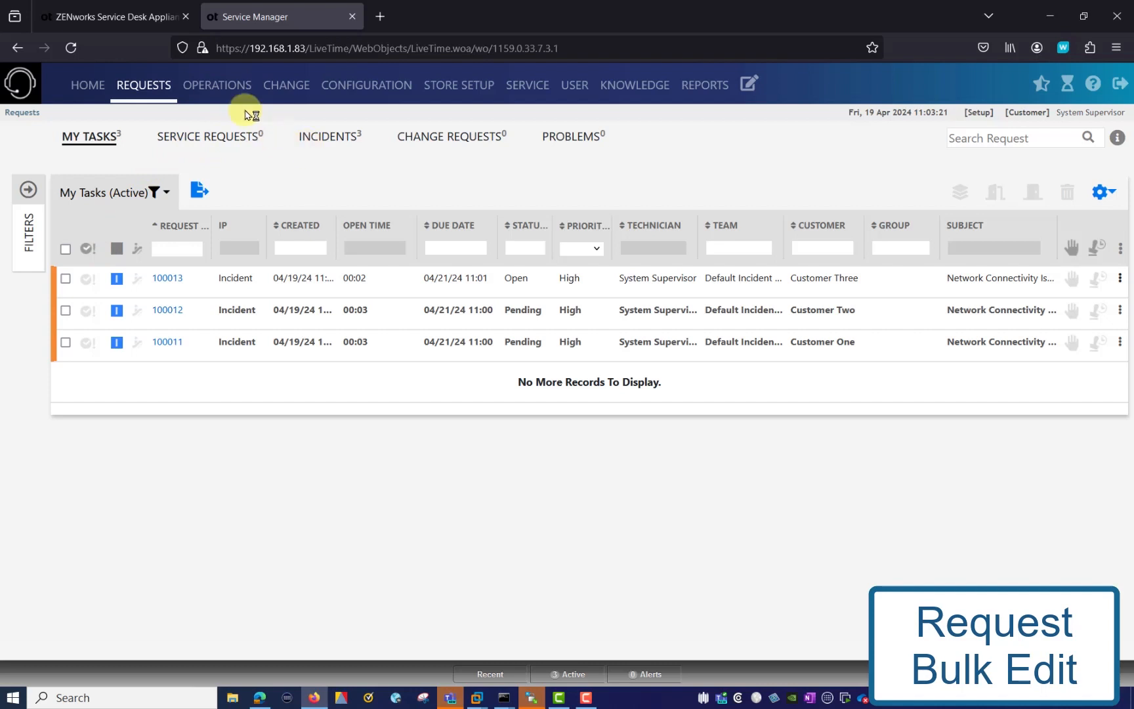
# Open the Network Issue Group from the incident groups under Operations and review its name and description
pyautogui.click(223, 89)
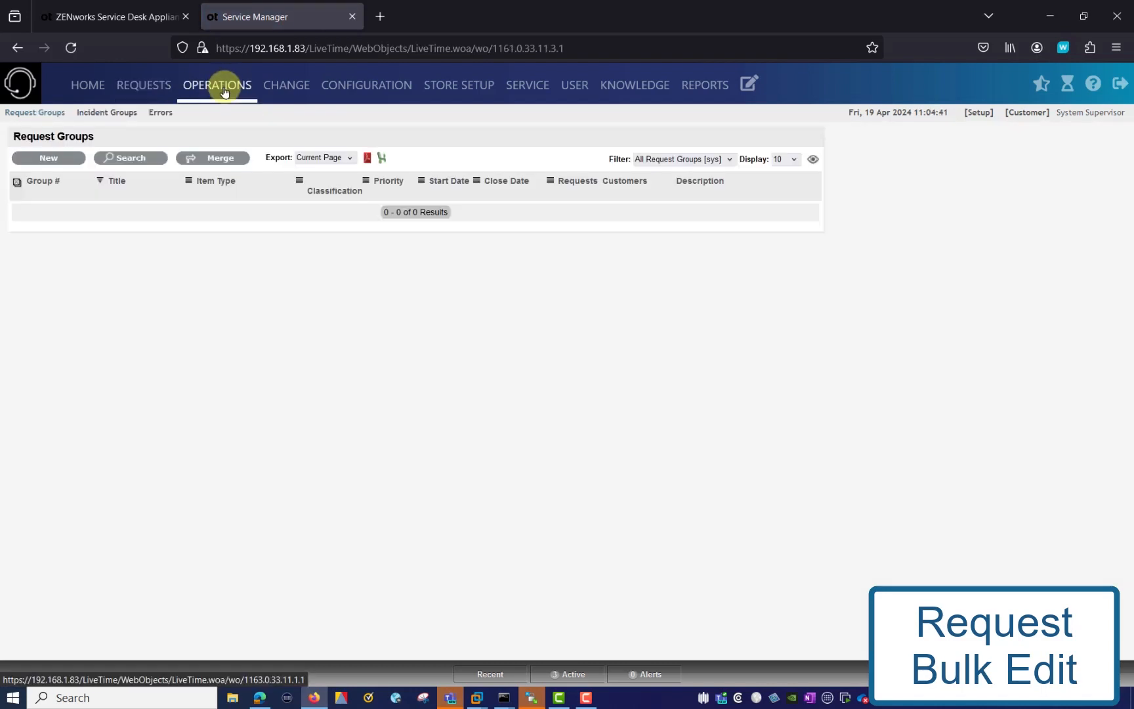
pyautogui.click(120, 114)
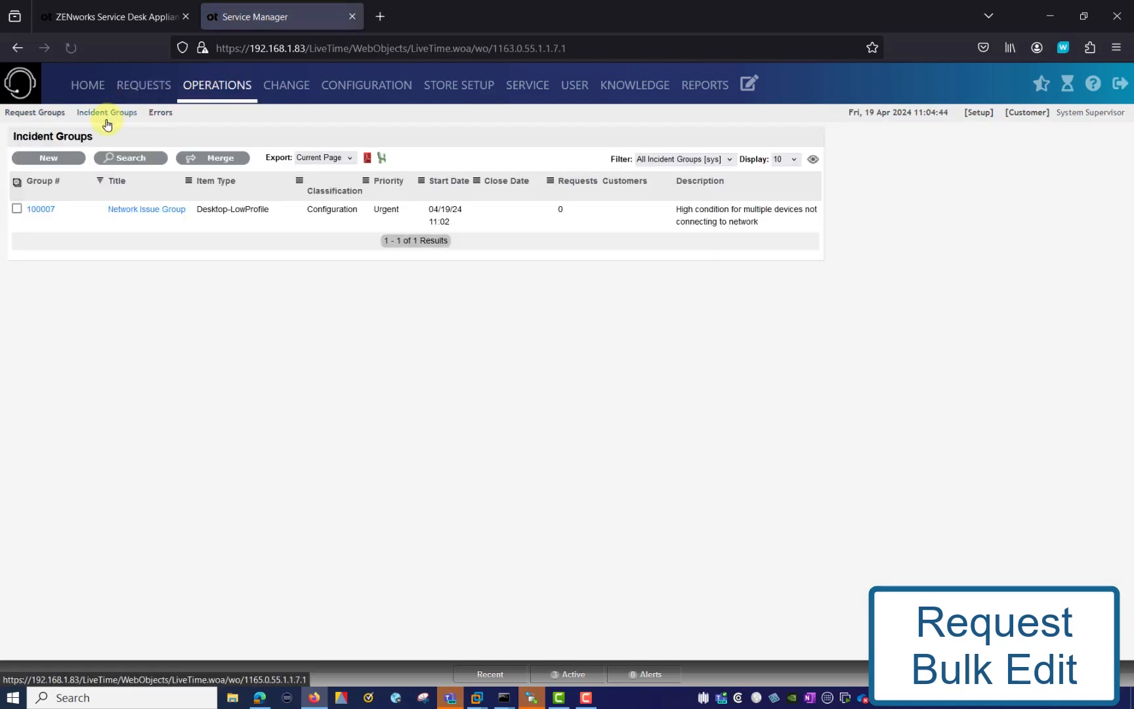
pyautogui.click(33, 211)
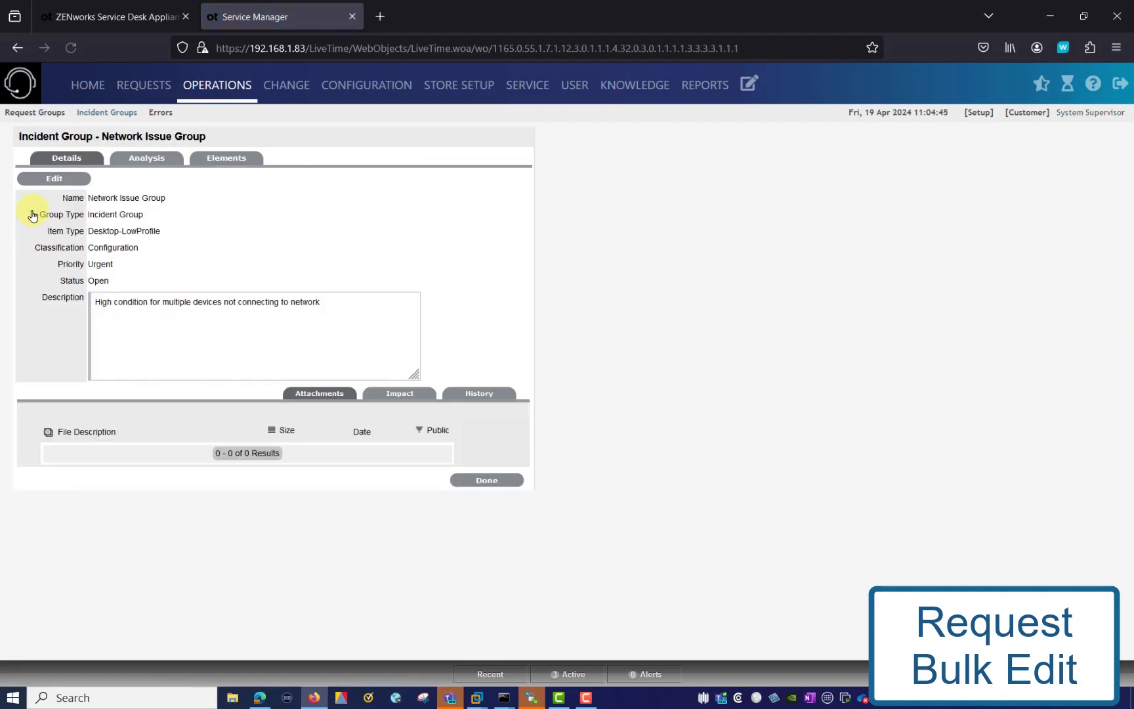
pyautogui.moveTo(113, 198); pyautogui.dragTo(164, 196)
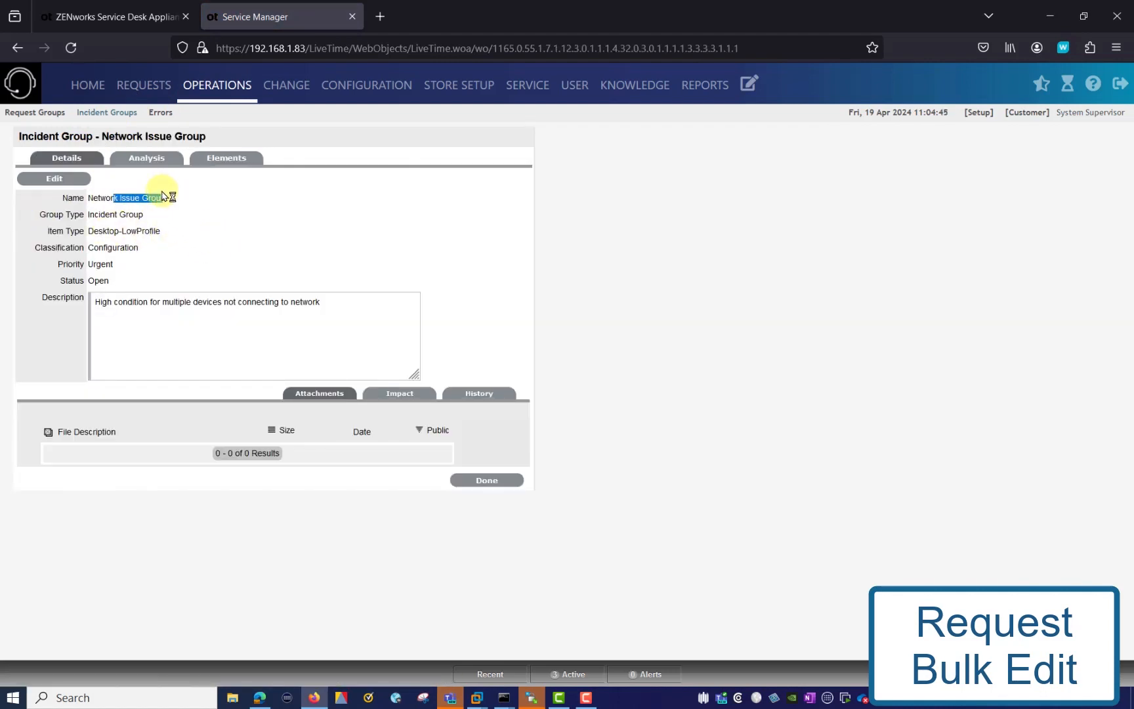
pyautogui.click(162, 304)
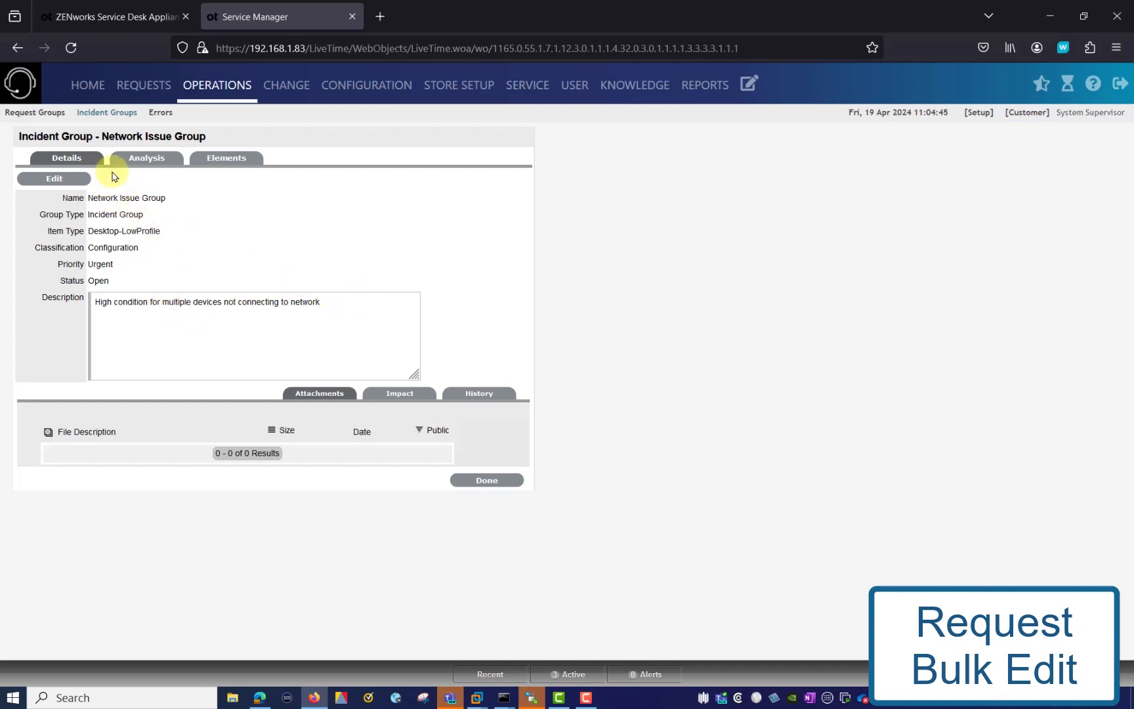
# Assign unassigned requests 100013, 100012 and 100011 to the Network Issue Group
pyautogui.click(160, 164)
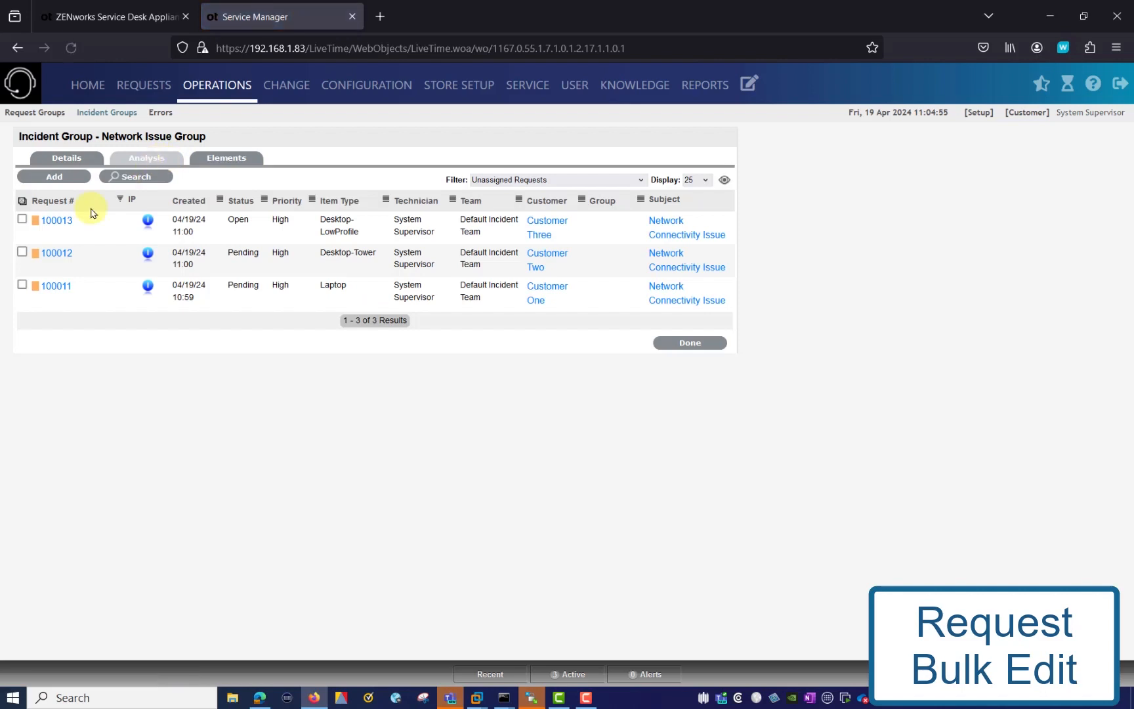
pyautogui.click(23, 253)
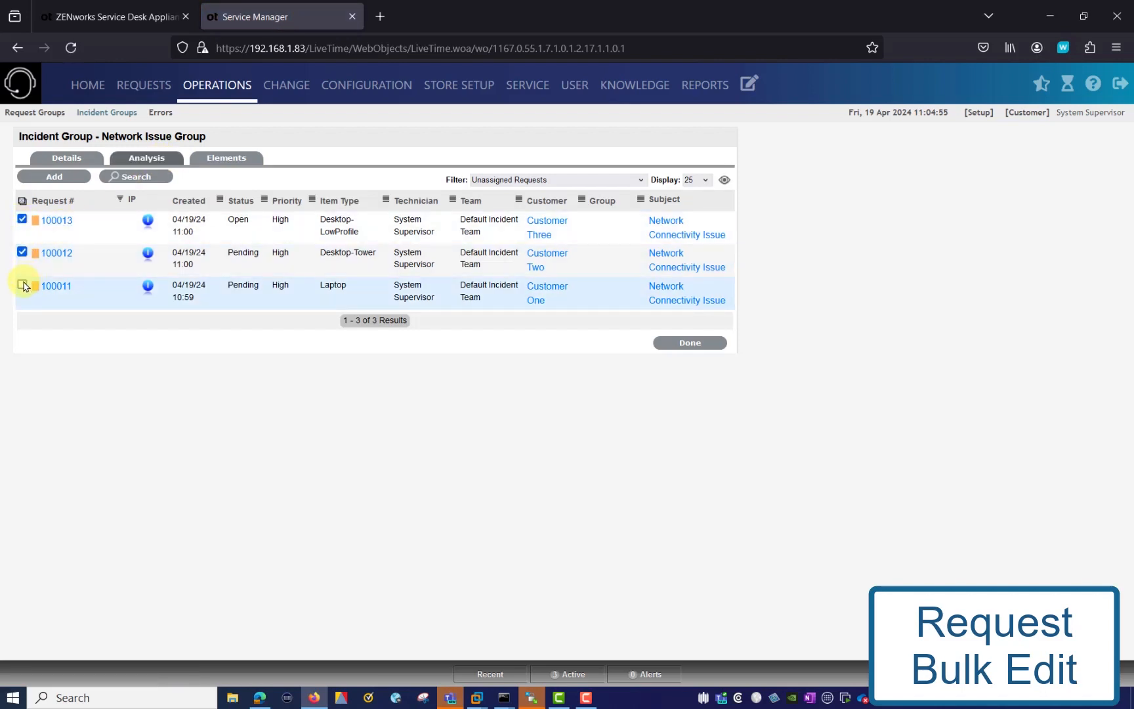
pyautogui.click(22, 286)
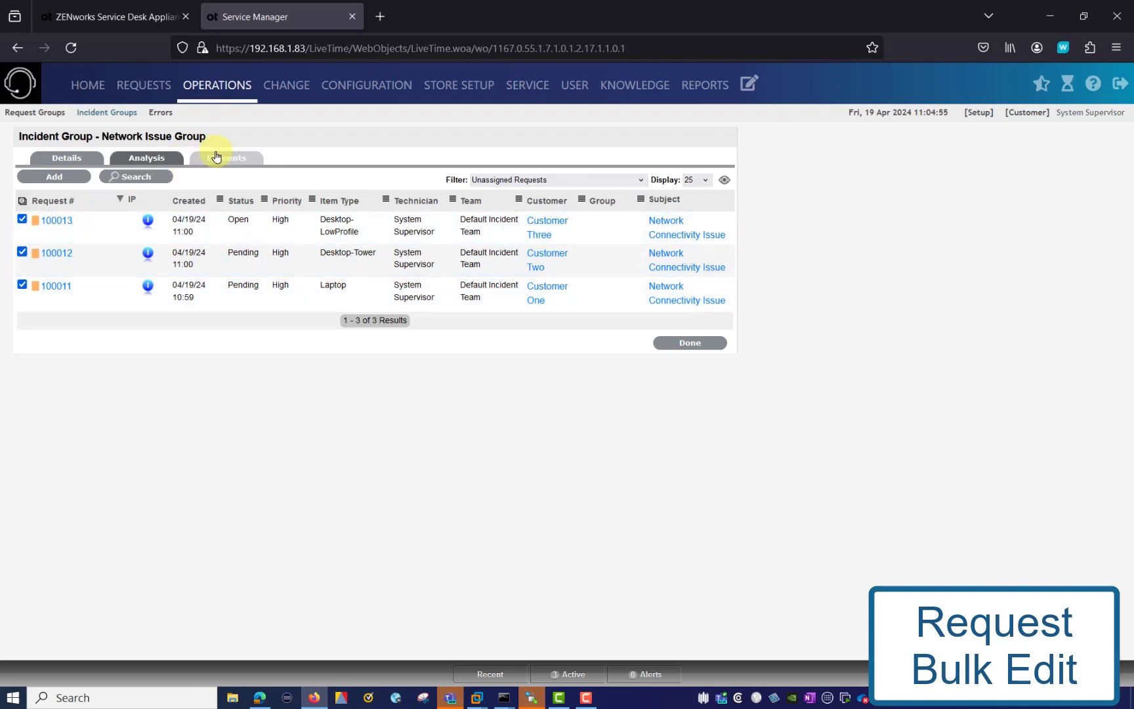
pyautogui.click(63, 177)
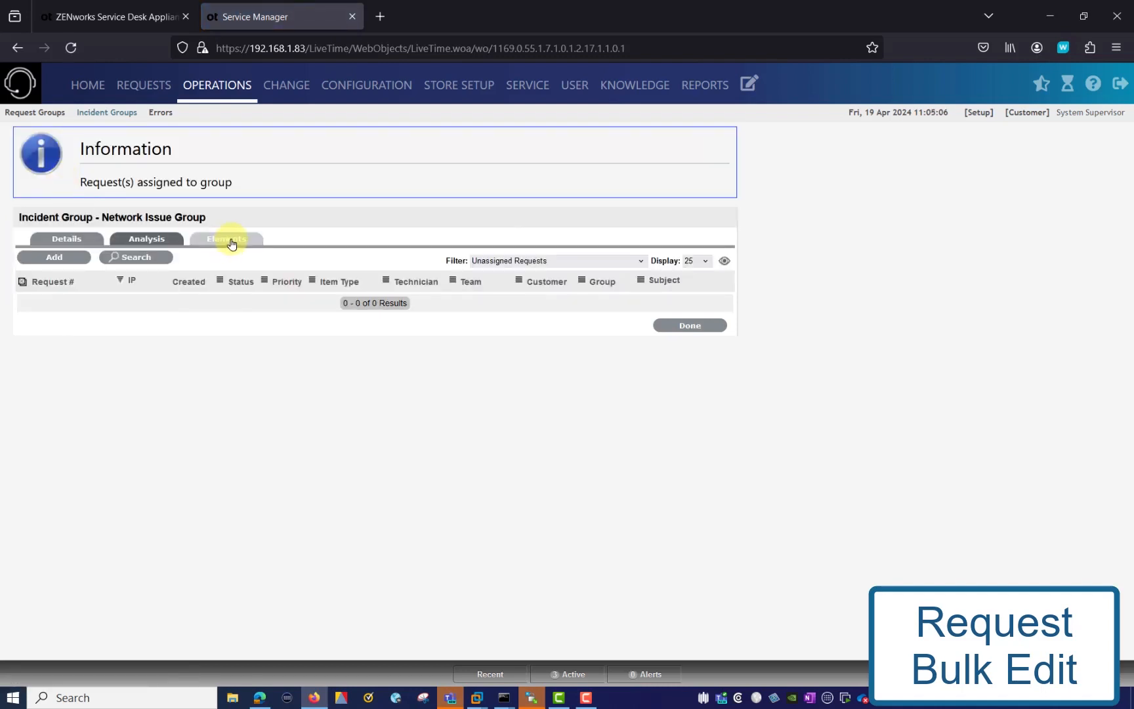
# Bulk edit the group's requests 100011 and 100012, setting their status to Open and urgency to Urgent
pyautogui.click(231, 241)
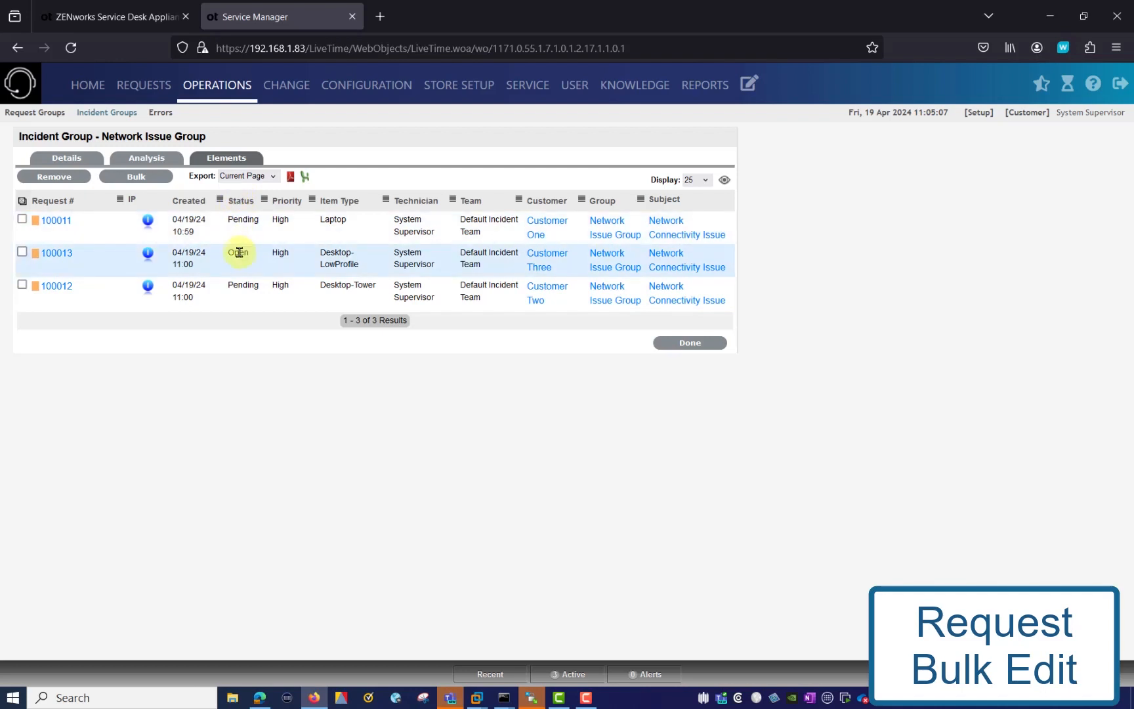
pyautogui.click(21, 219)
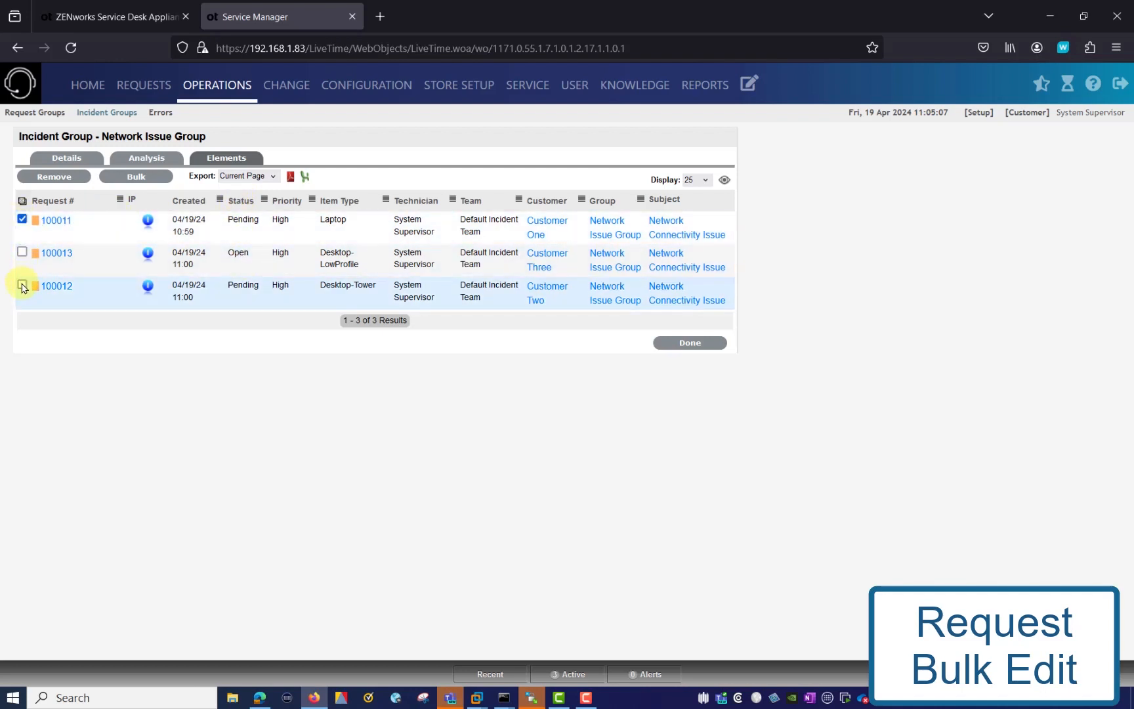
pyautogui.click(140, 176)
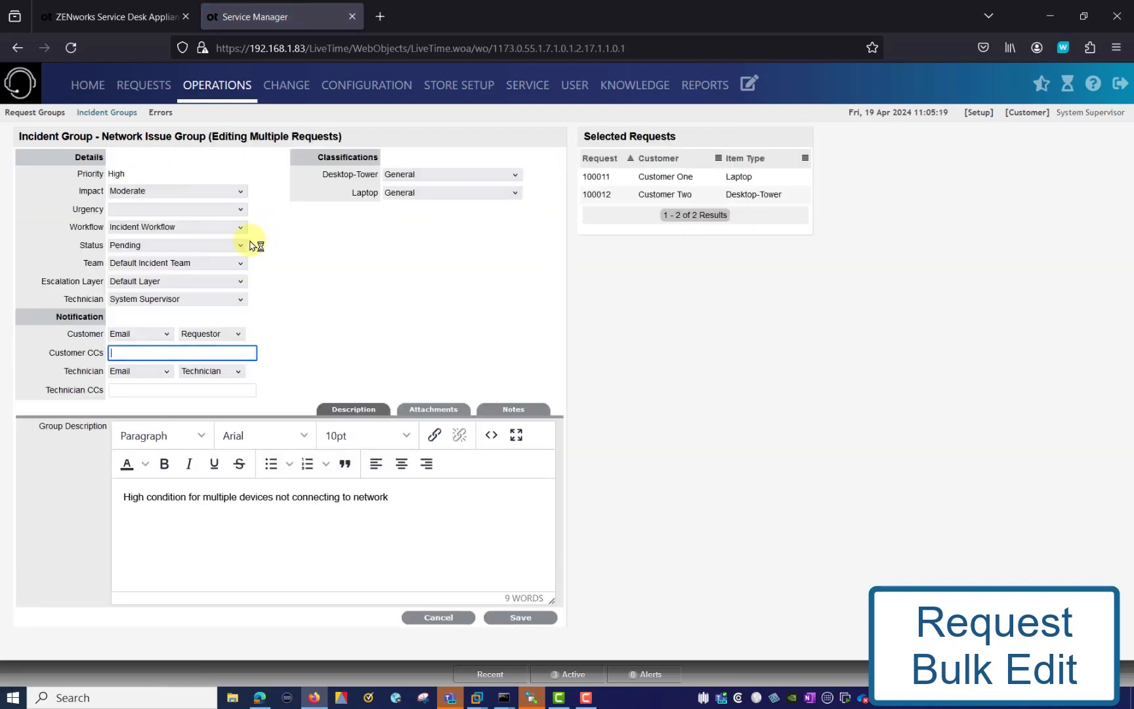
pyautogui.click(244, 246)
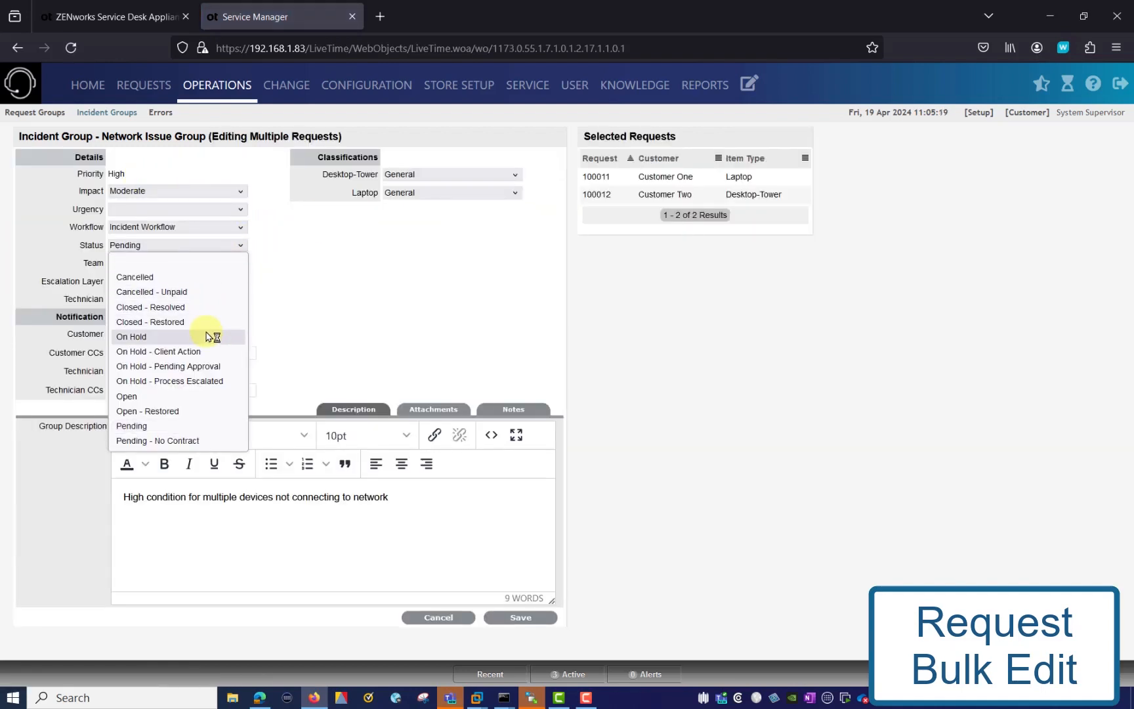
pyautogui.click(195, 398)
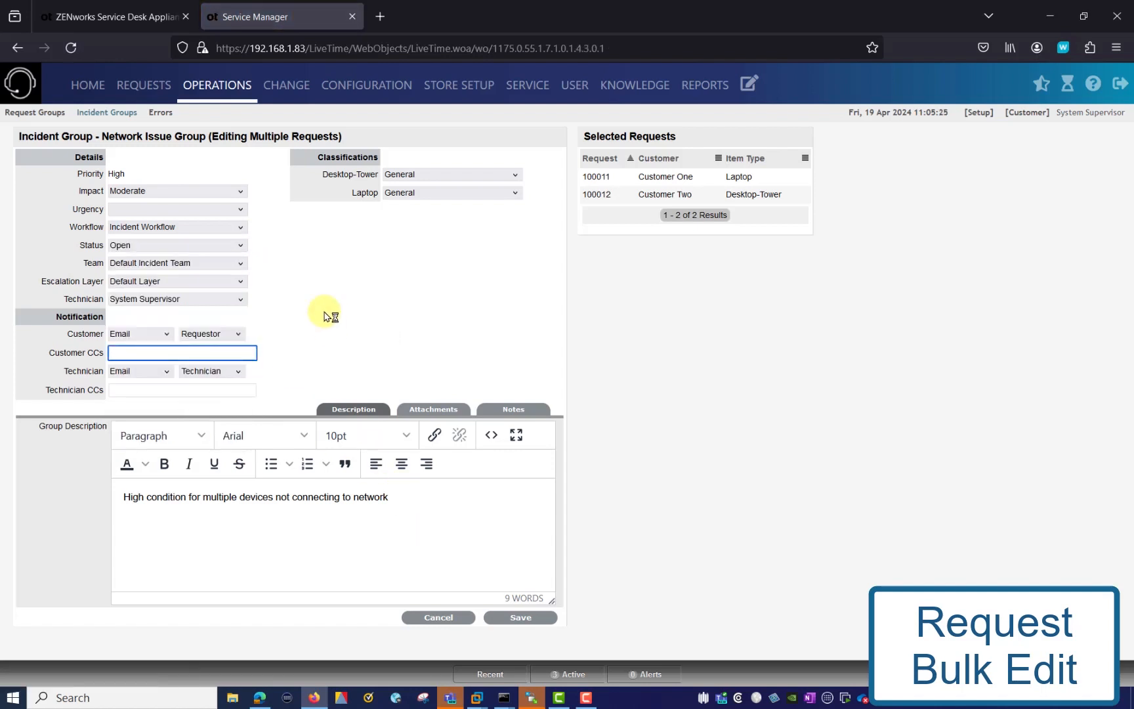
pyautogui.click(240, 208)
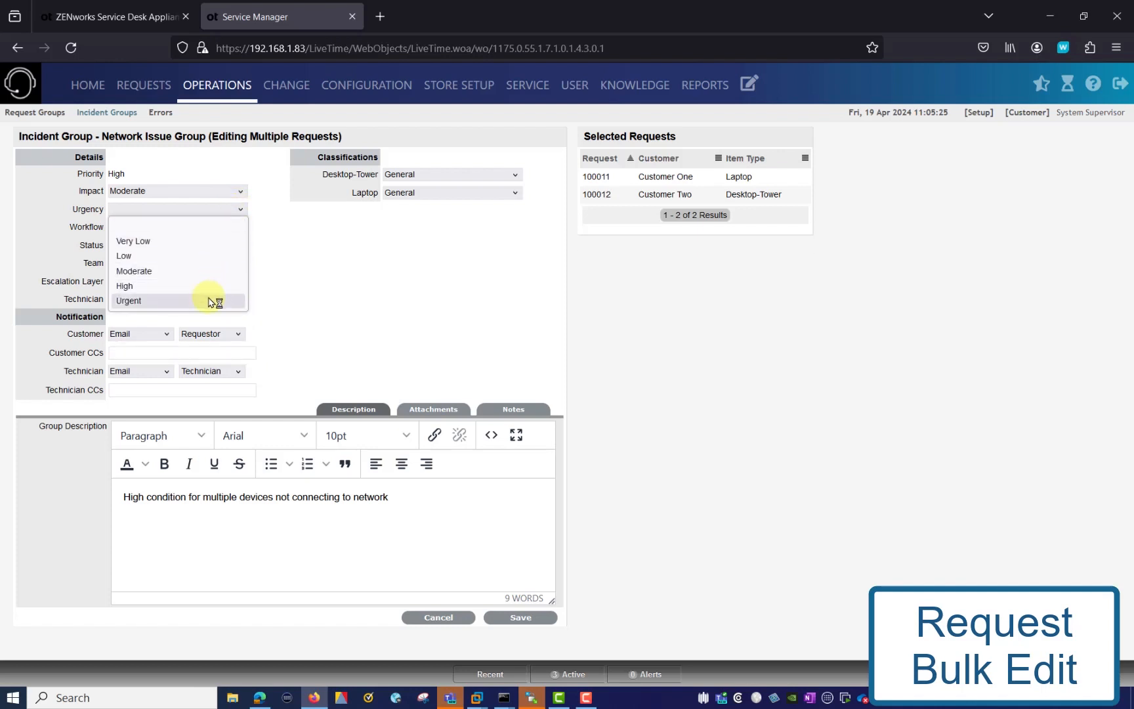
pyautogui.click(211, 301)
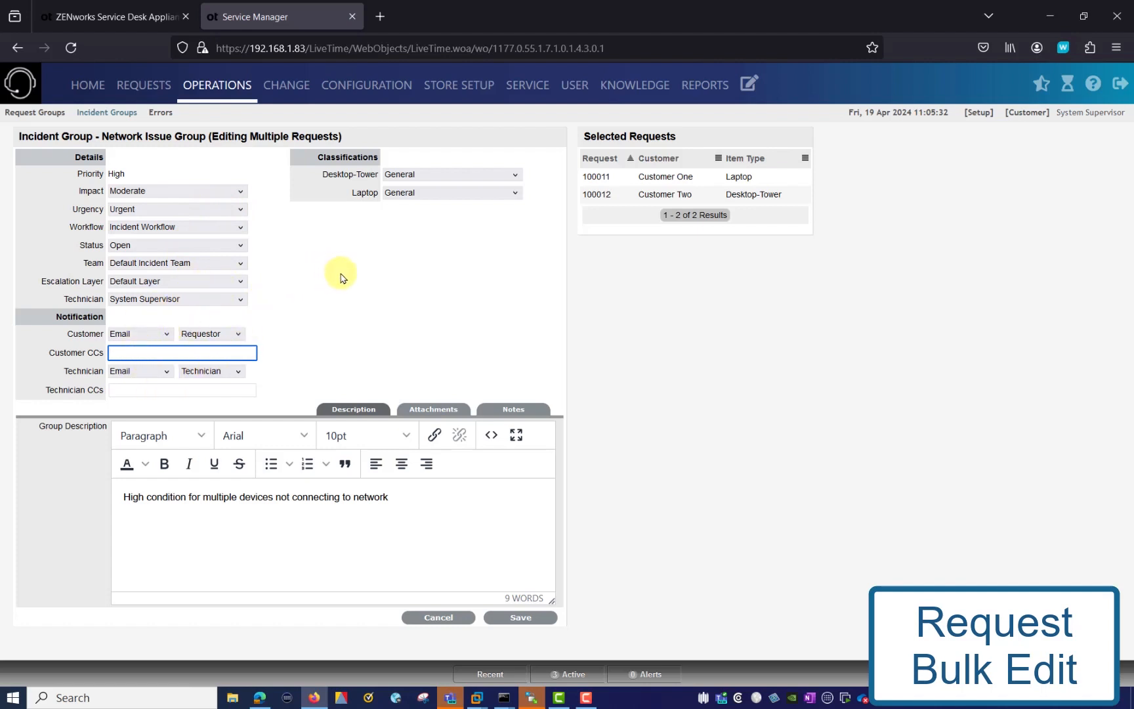
# Set the Desktop-Tower and Laptop classifications to Network and save the bulk edit
pyautogui.click(515, 178)
pyautogui.click(463, 251)
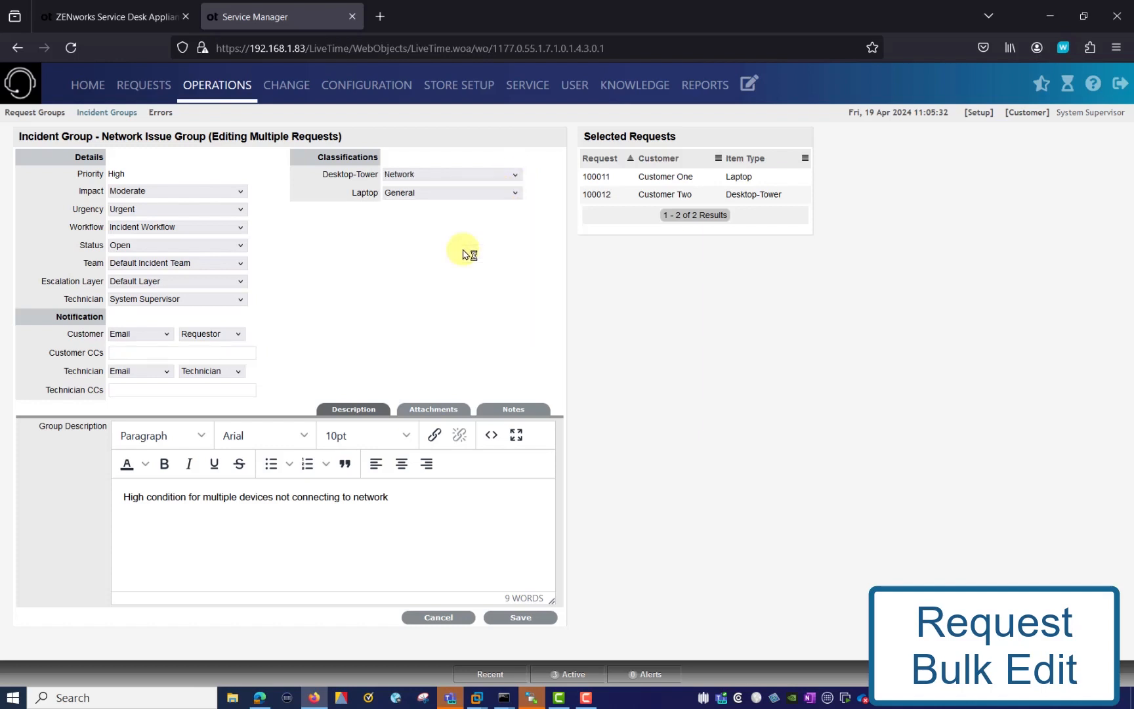
pyautogui.click(516, 194)
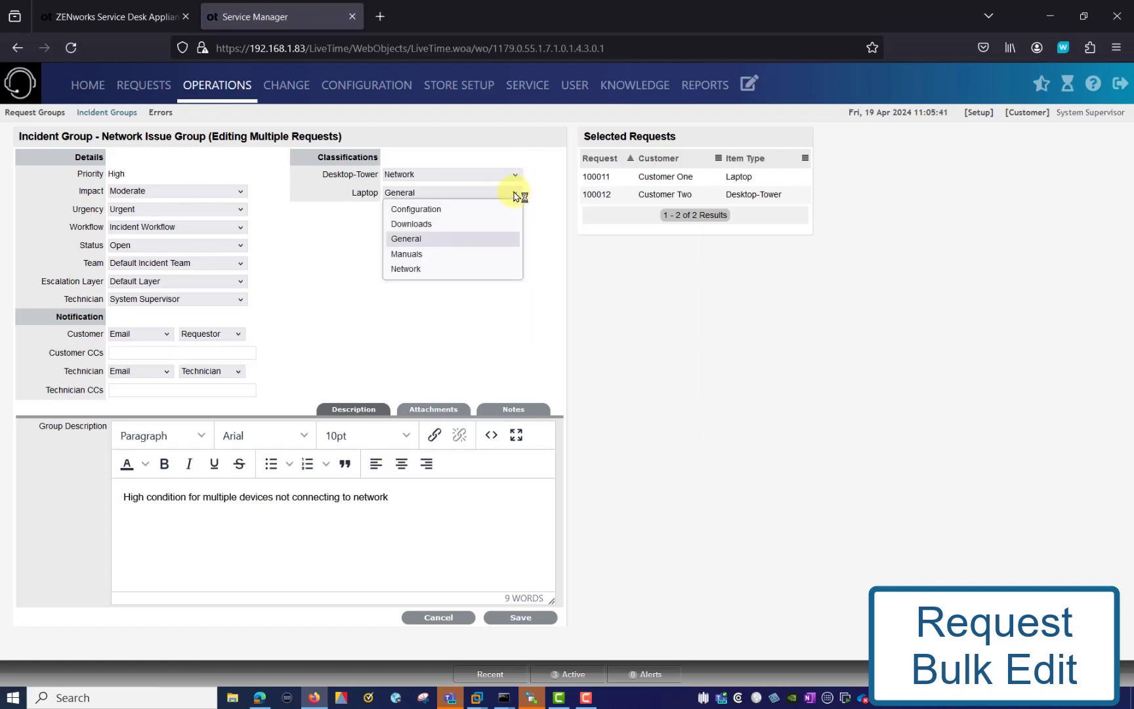
pyautogui.click(461, 268)
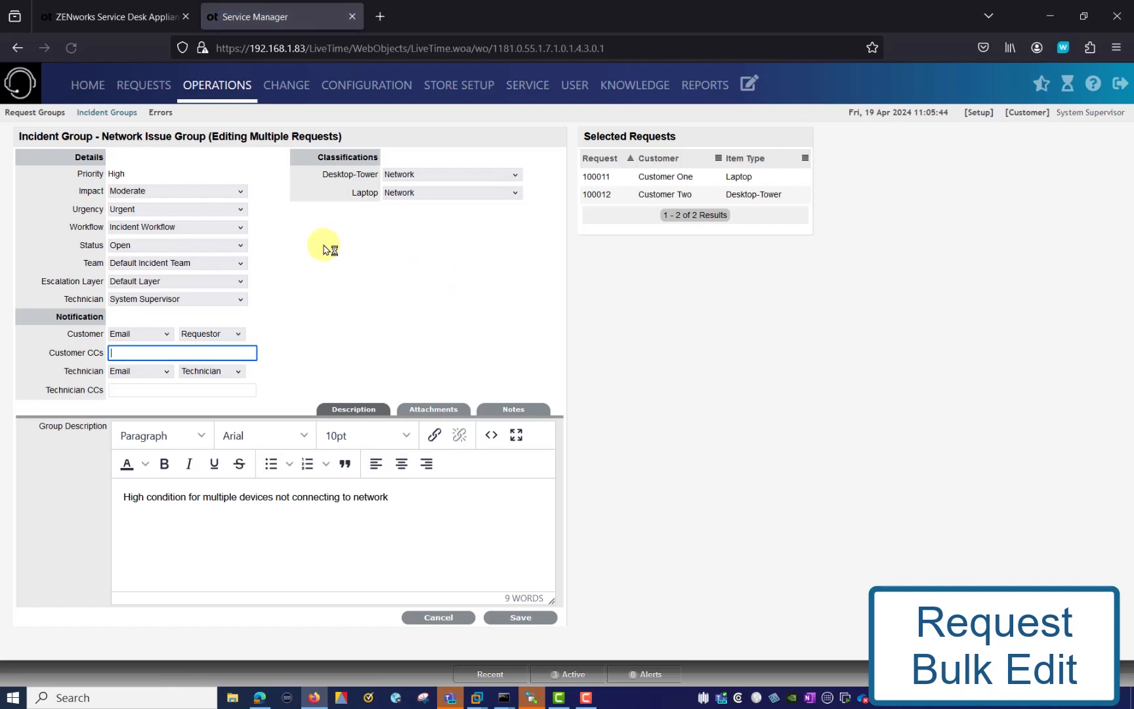
pyautogui.click(521, 617)
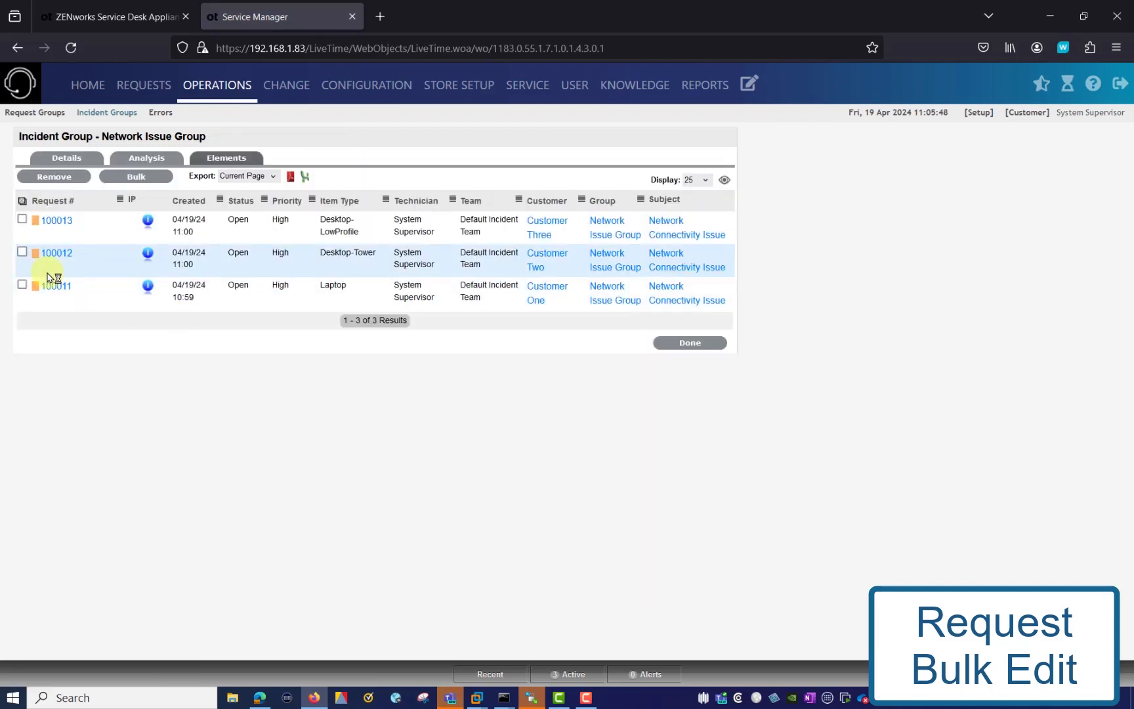
# Select all requests in the group and view their shared bulk edit form
pyautogui.click(22, 219)
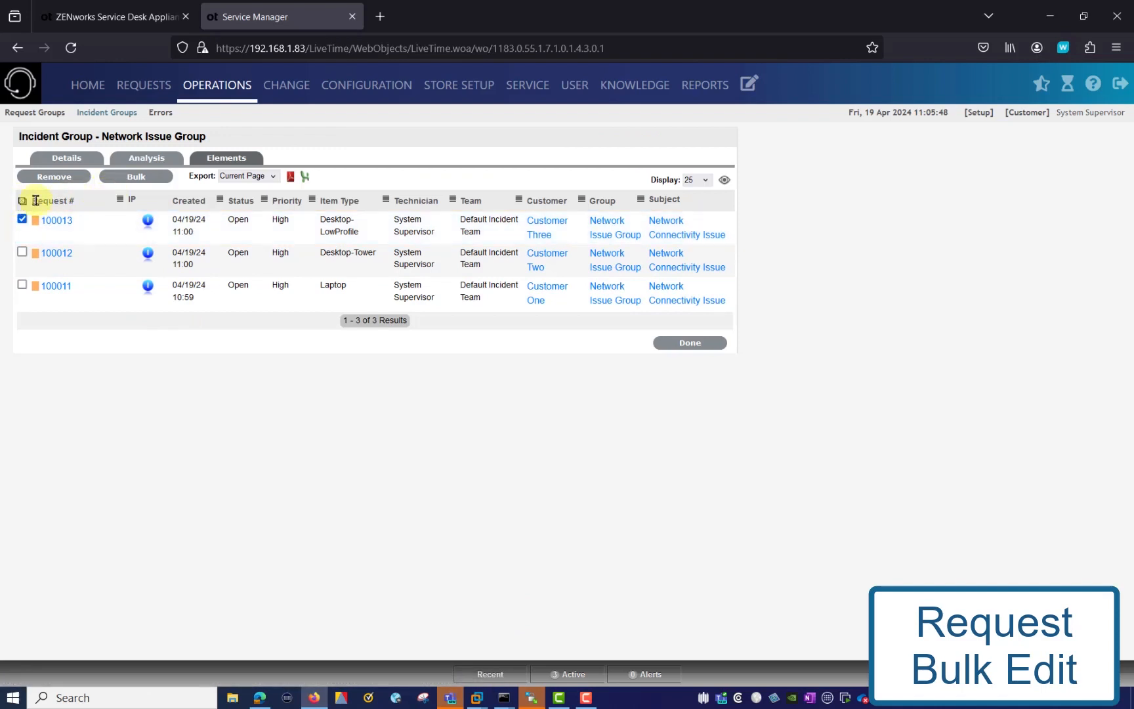
pyautogui.click(22, 200)
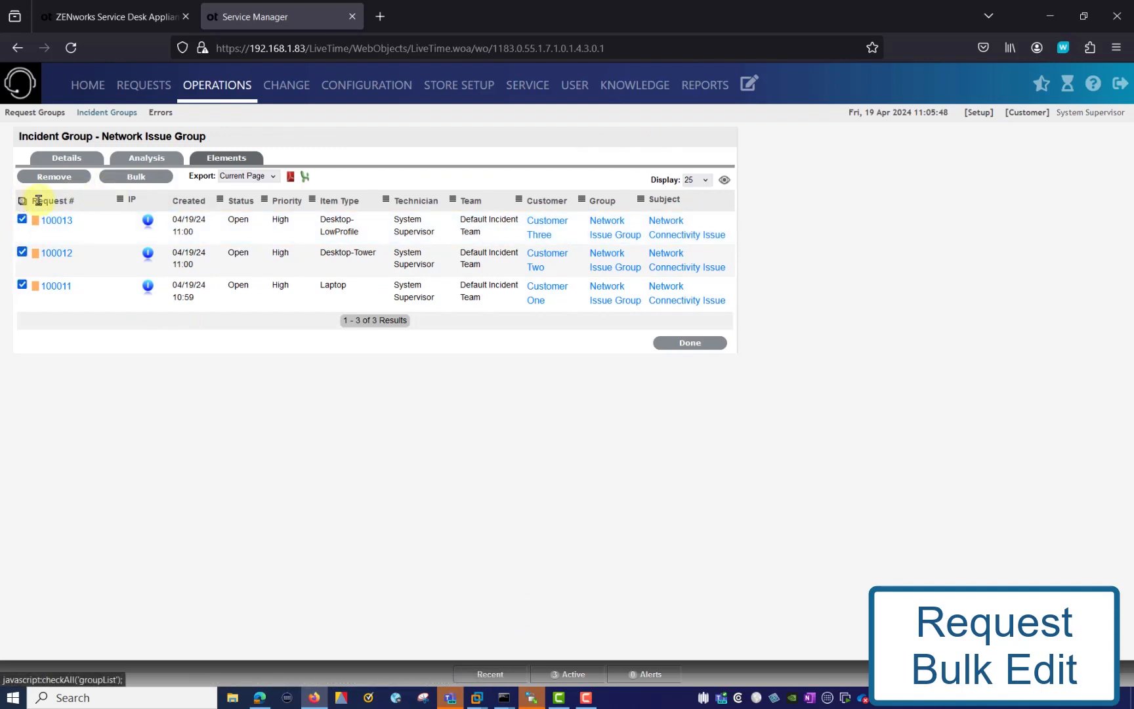
pyautogui.click(129, 179)
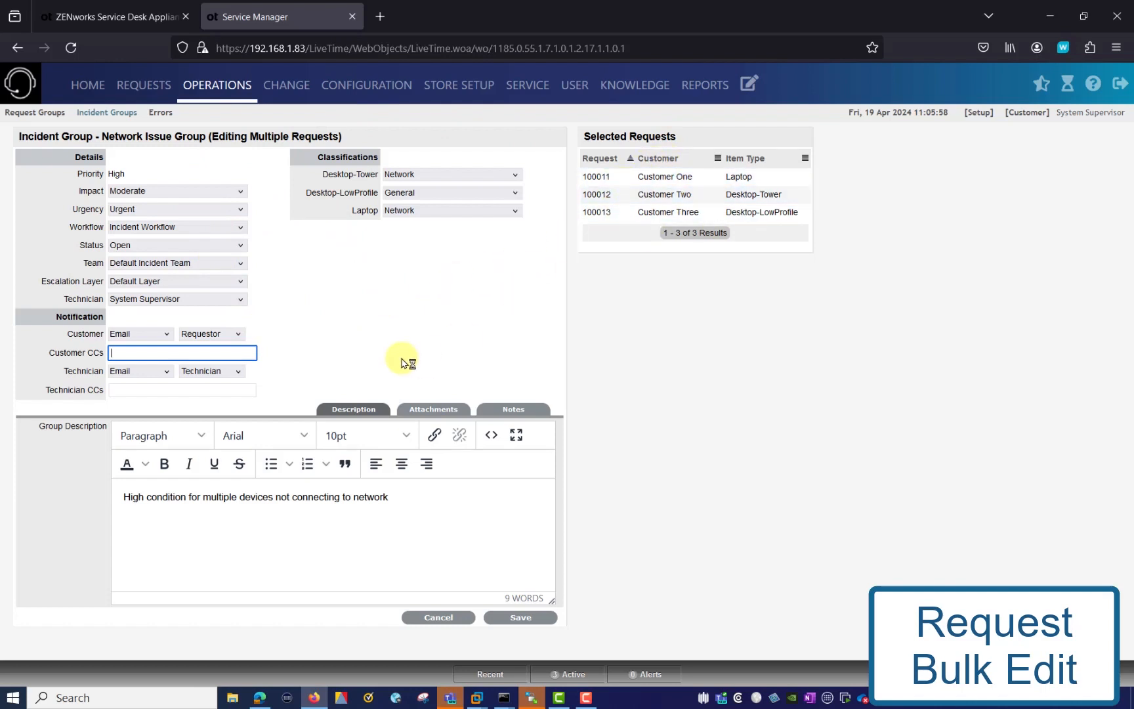
# Return to the incident groups, reopen the Network Issue Group and view its member requests
pyautogui.click(99, 115)
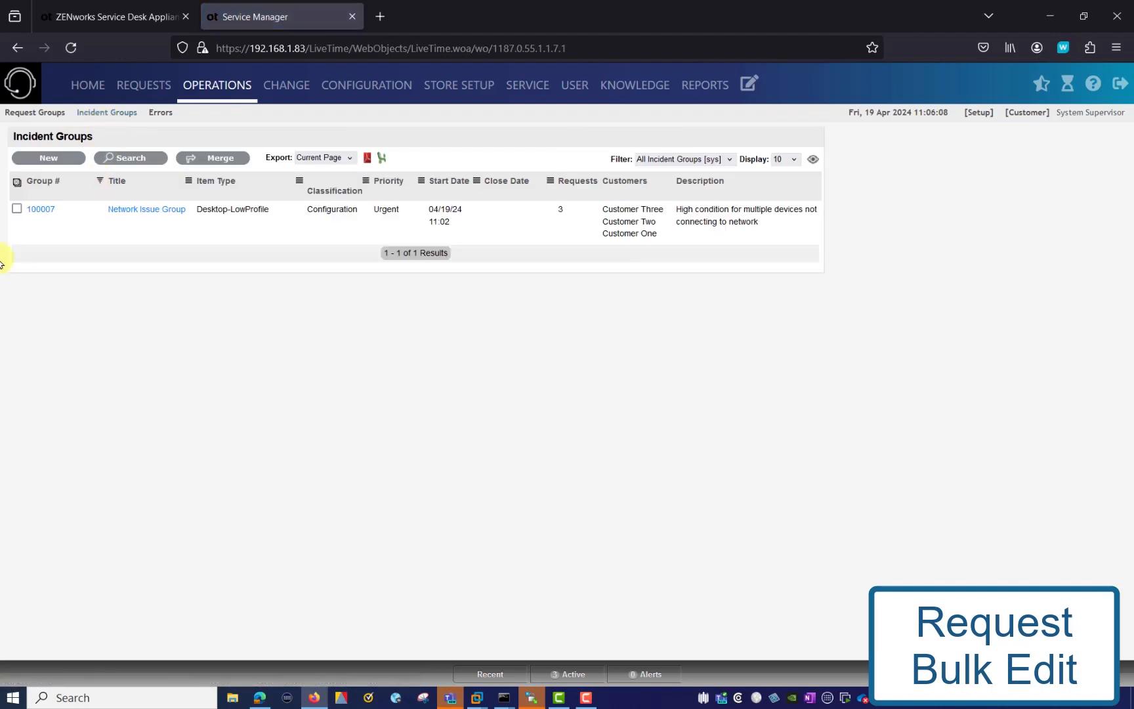
pyautogui.click(42, 210)
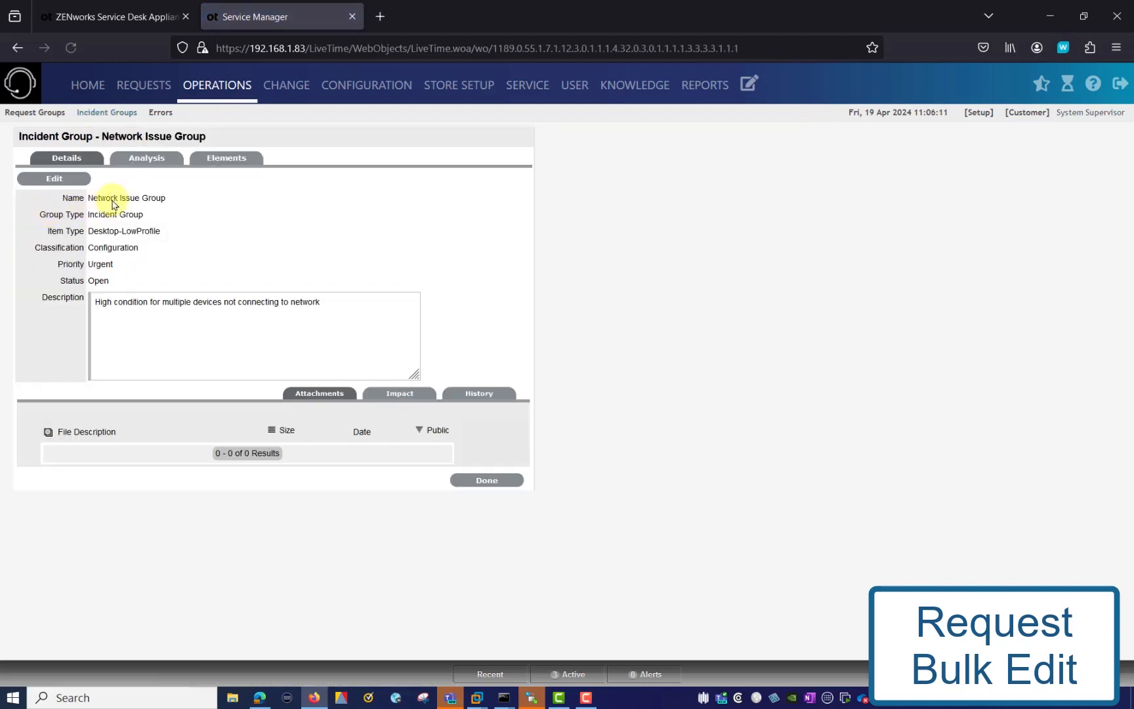
pyautogui.click(214, 162)
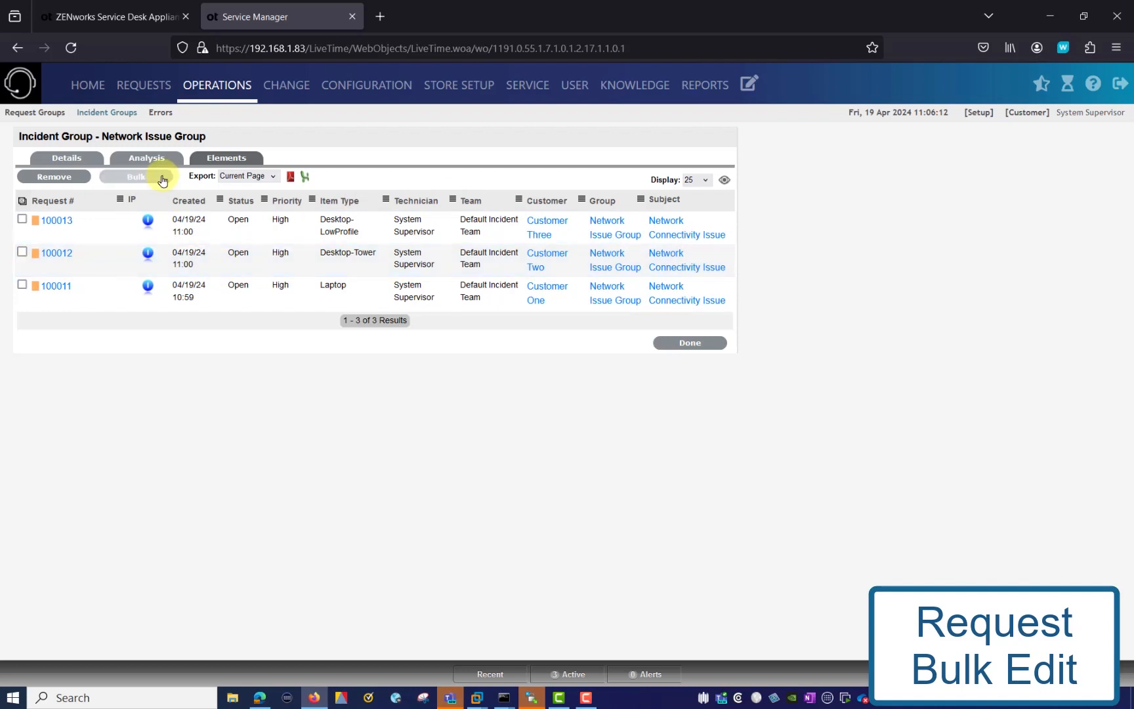
# Open request 100013 from the My Tasks request list and view its linked group and linked requests
pyautogui.click(143, 88)
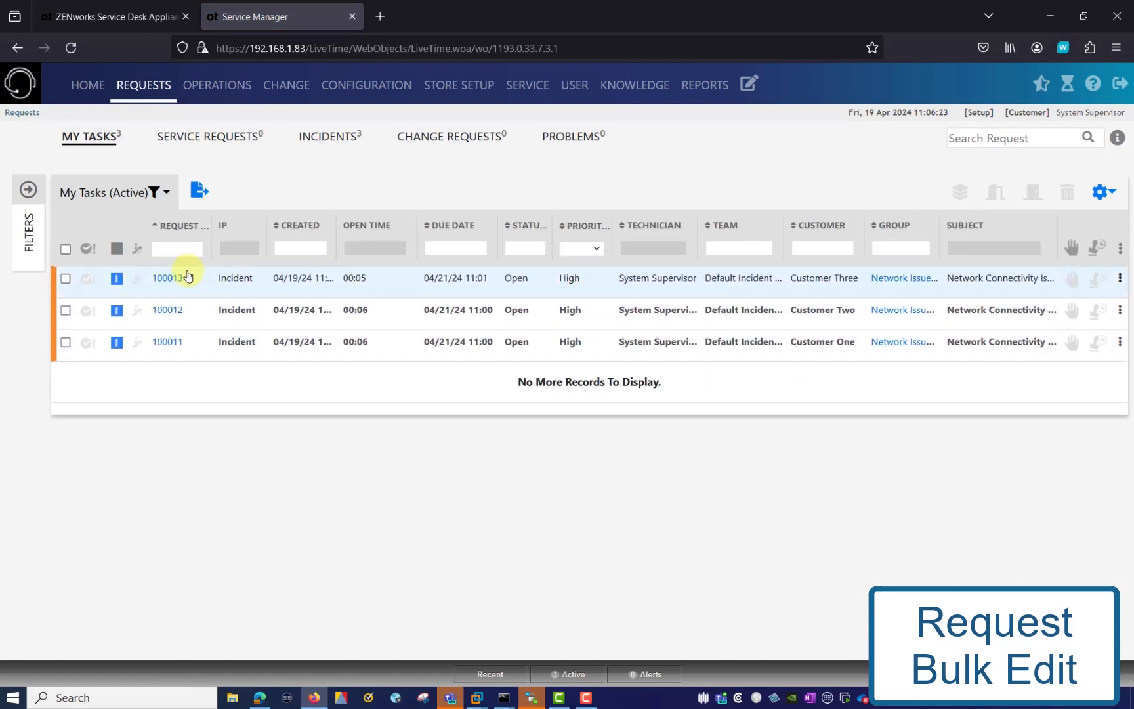
pyautogui.click(173, 281)
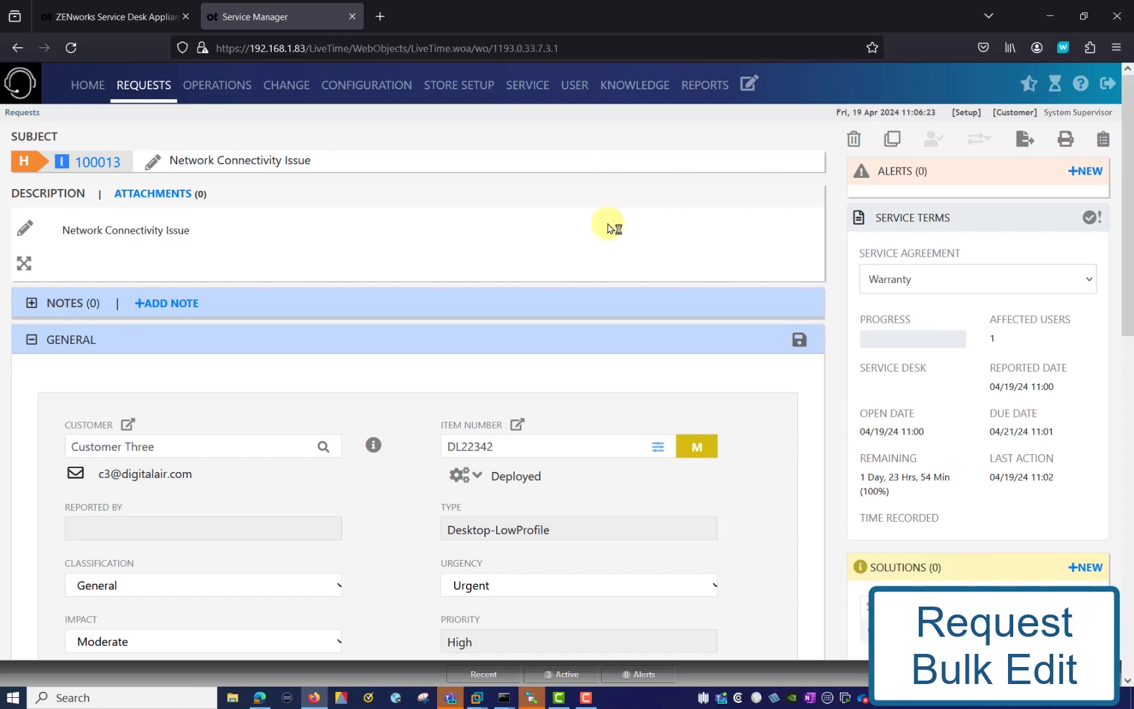
pyautogui.scroll(-4, 610, 227)
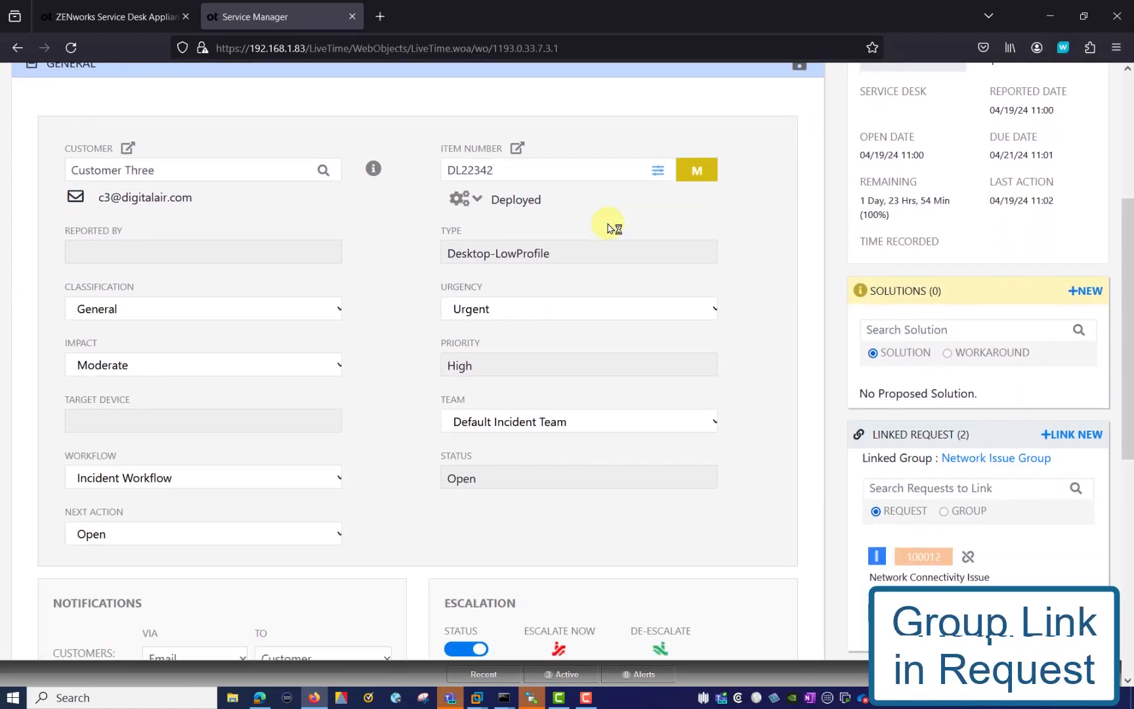
pyautogui.scroll(-2, 610, 227)
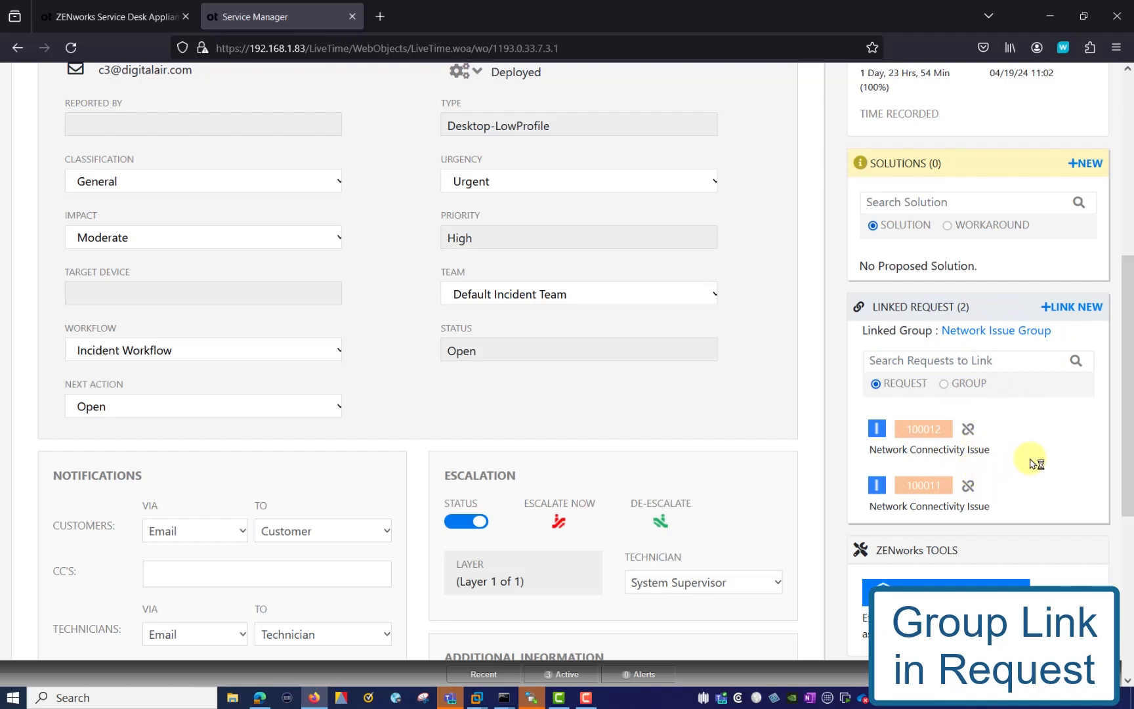
# Follow the linked Network Issue Group, open request 100013 from its elements, and examine the linked requests
pyautogui.click(972, 333)
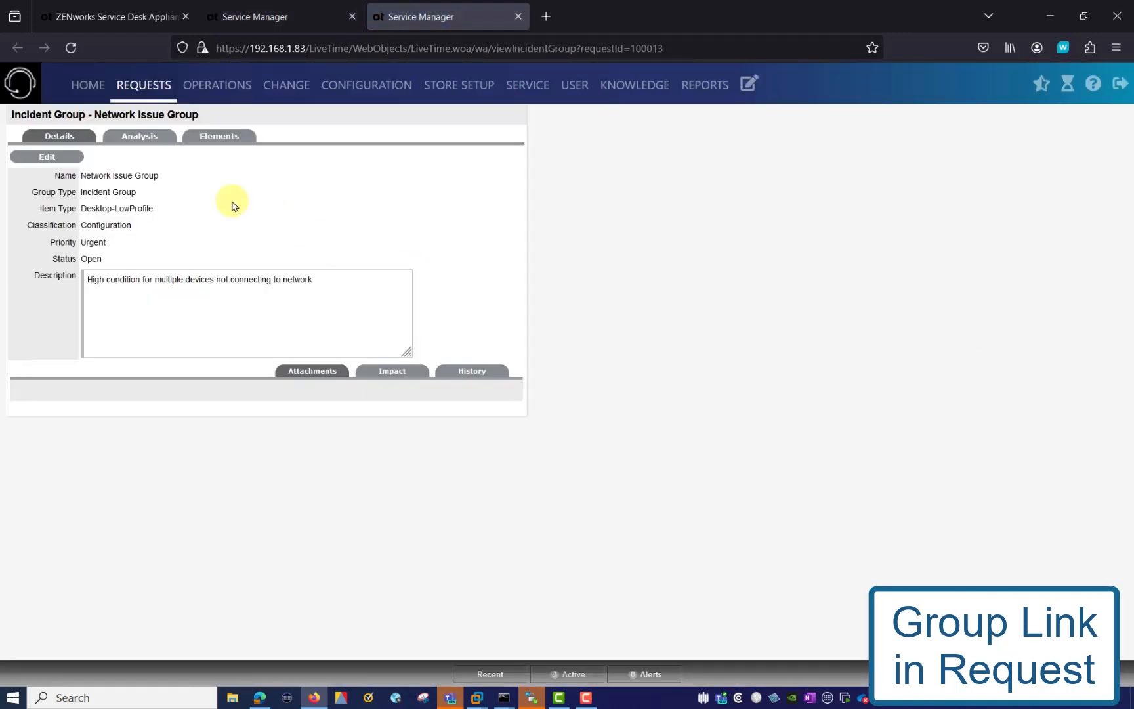
pyautogui.click(216, 135)
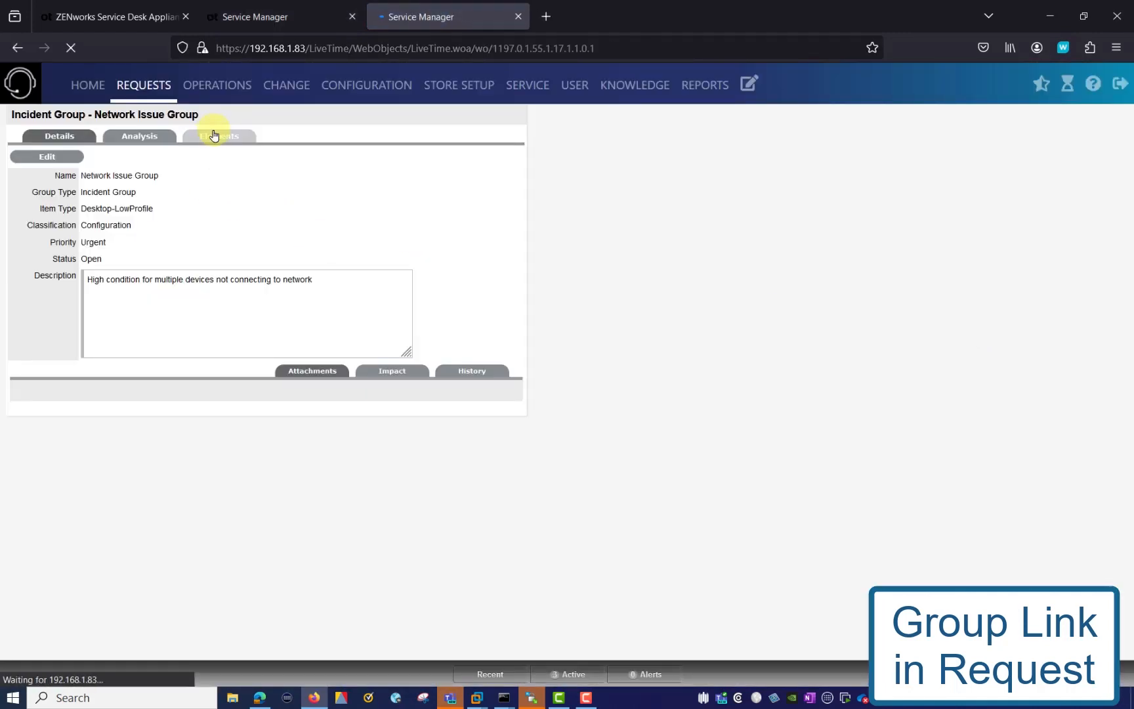
pyautogui.click(47, 199)
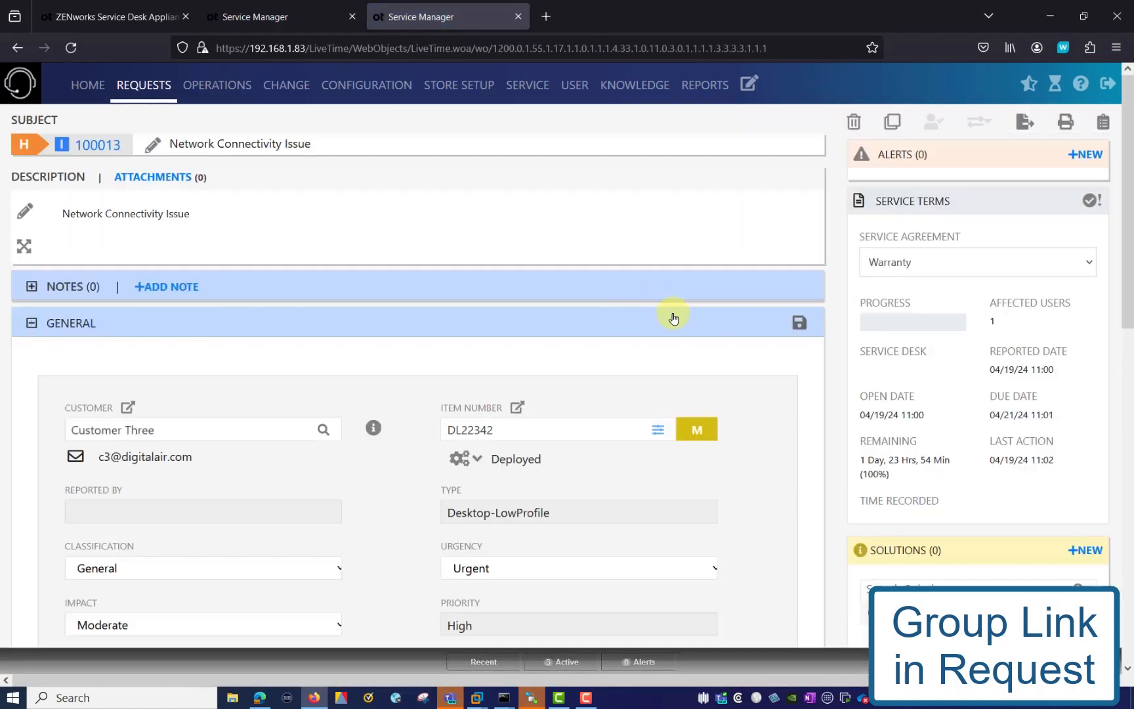
pyautogui.scroll(-3, 911, 410)
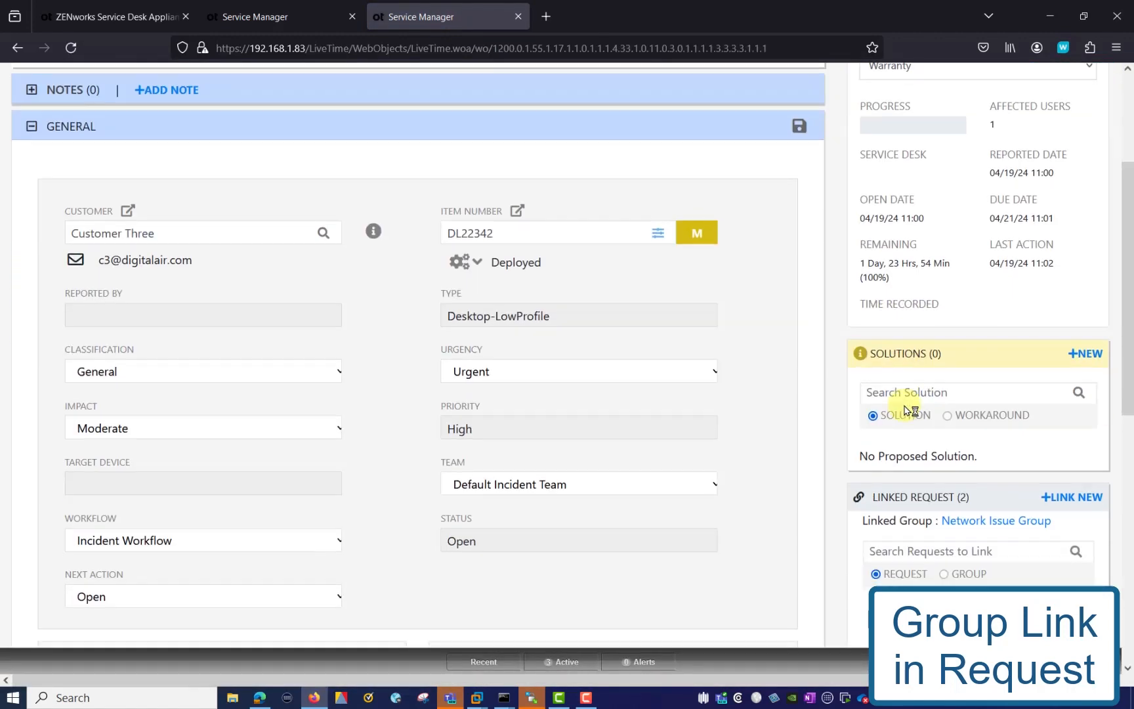
pyautogui.scroll(-5, 911, 410)
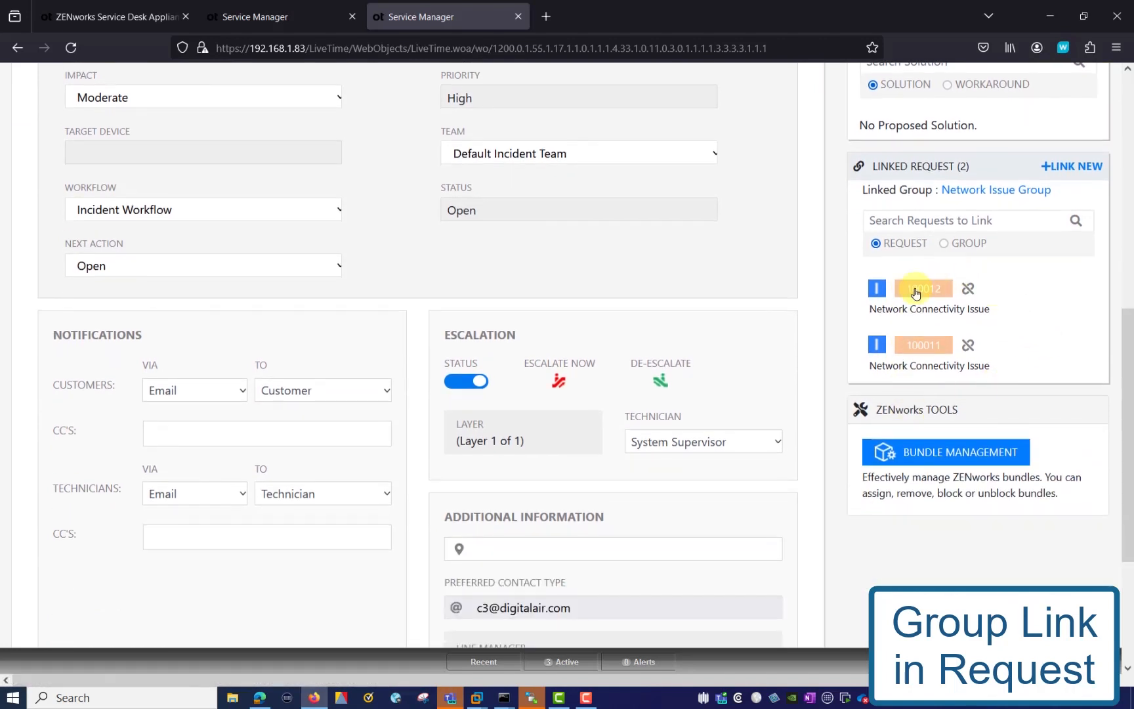
# Open the linked Network Issue Group from request 100013 and view its member requests
pyautogui.click(916, 292)
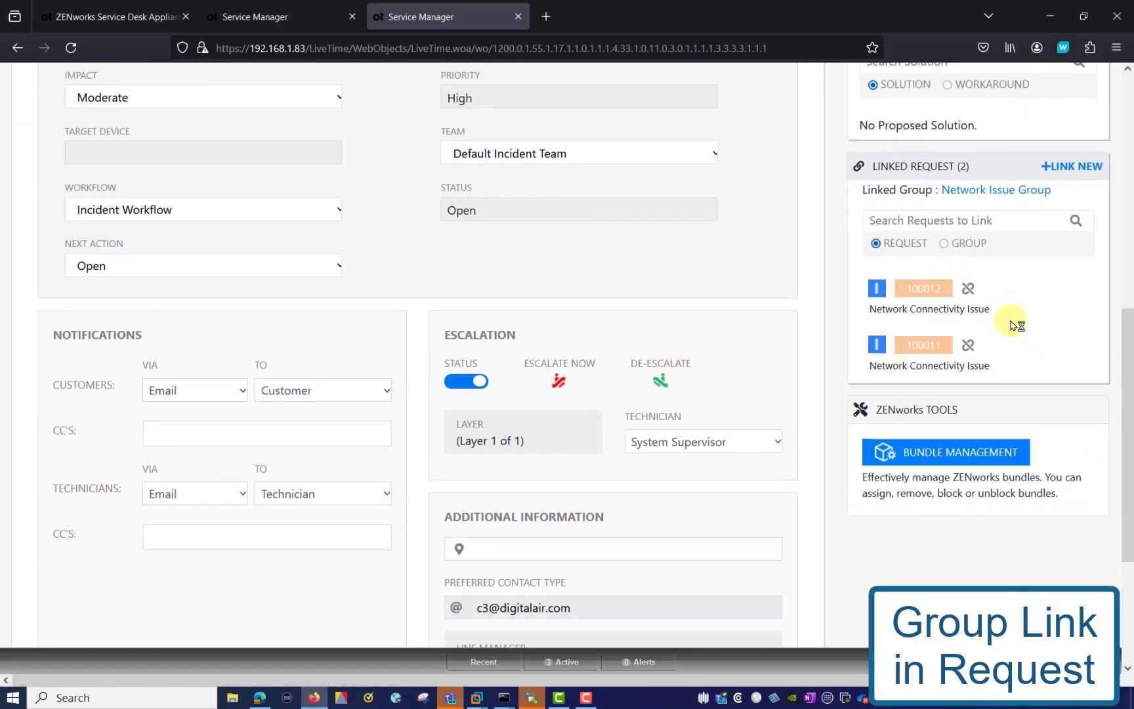
pyautogui.click(972, 191)
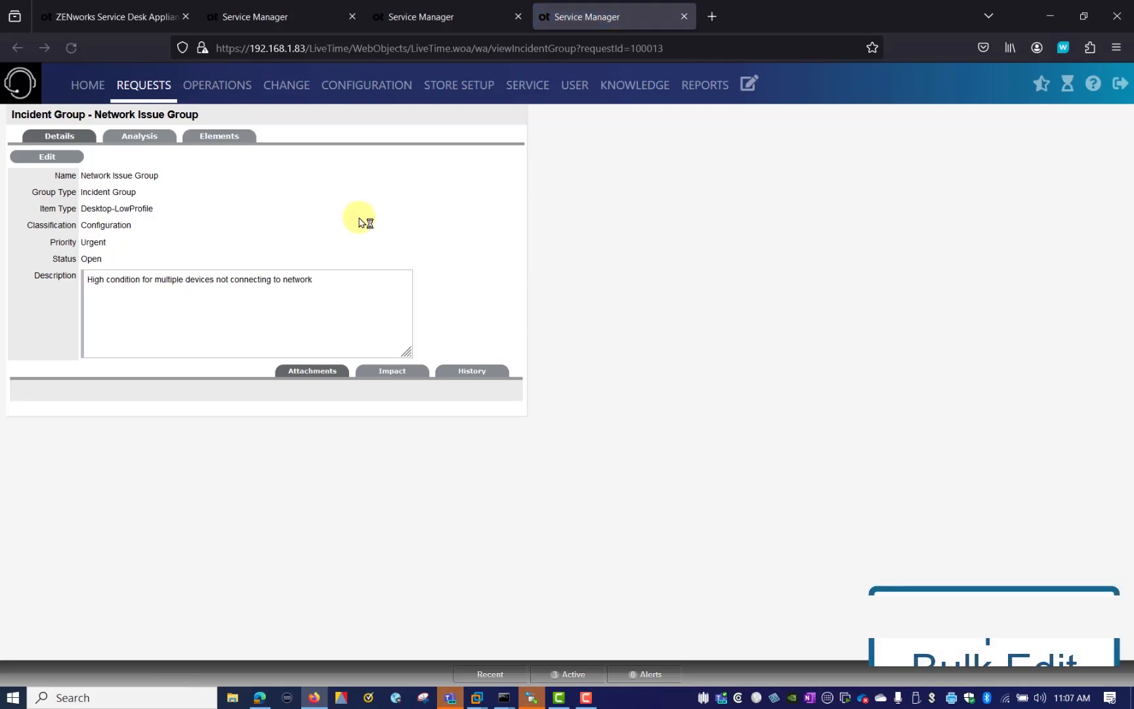
pyautogui.click(209, 135)
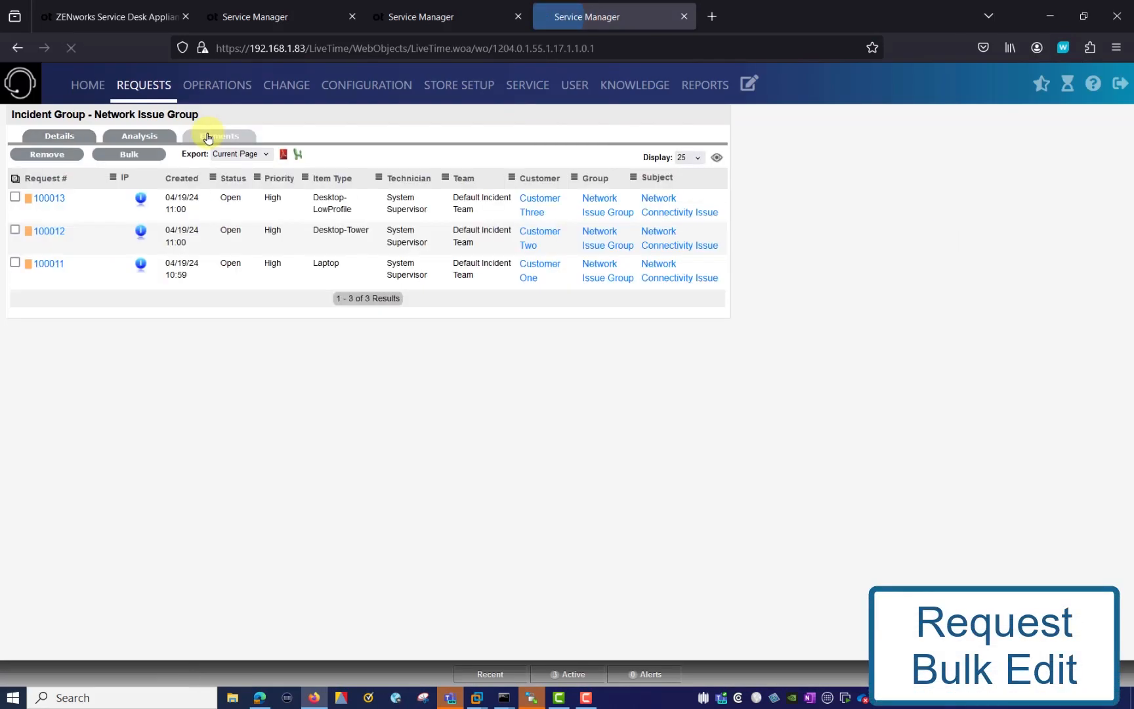
# Bulk edit all three requests: set the status to Closed - Resolved, add "This is closed... updated firmware on Router." to the group description, and save
pyautogui.click(15, 177)
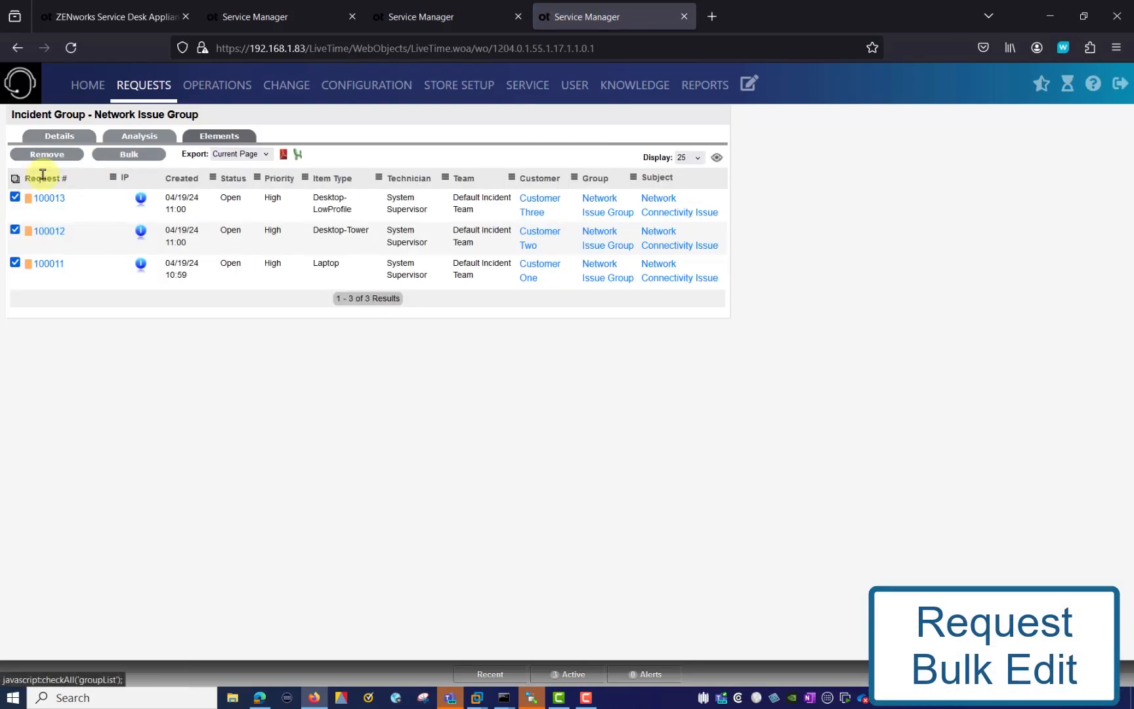
pyautogui.click(131, 155)
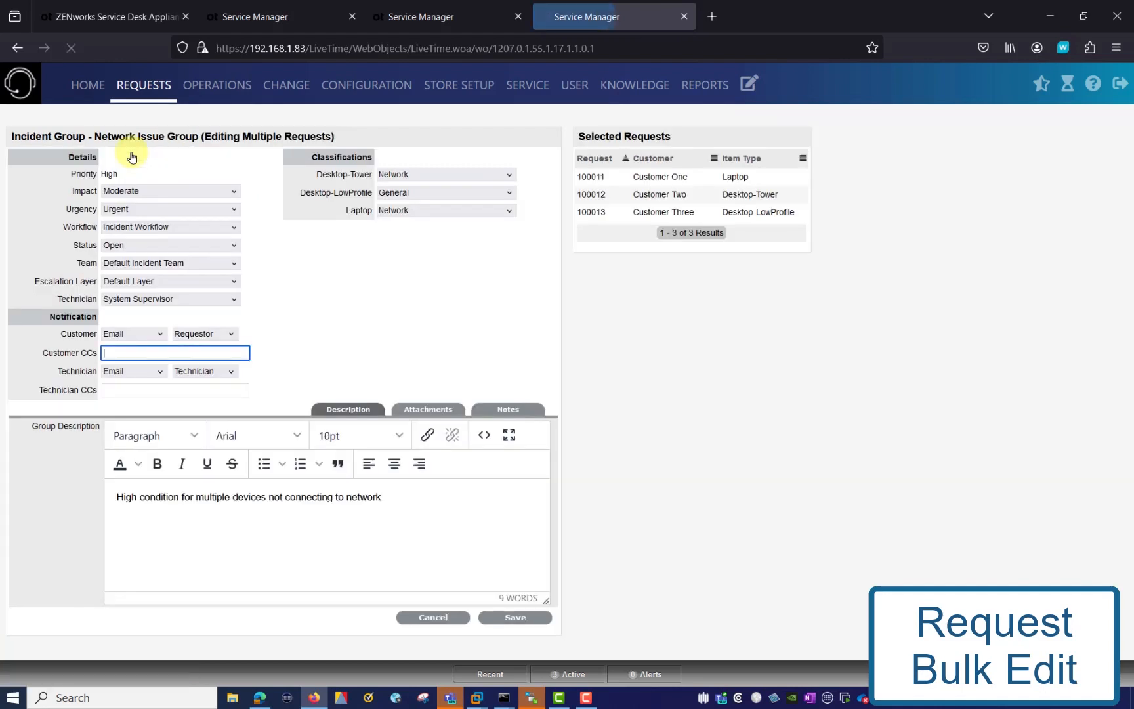
pyautogui.click(233, 248)
pyautogui.click(199, 308)
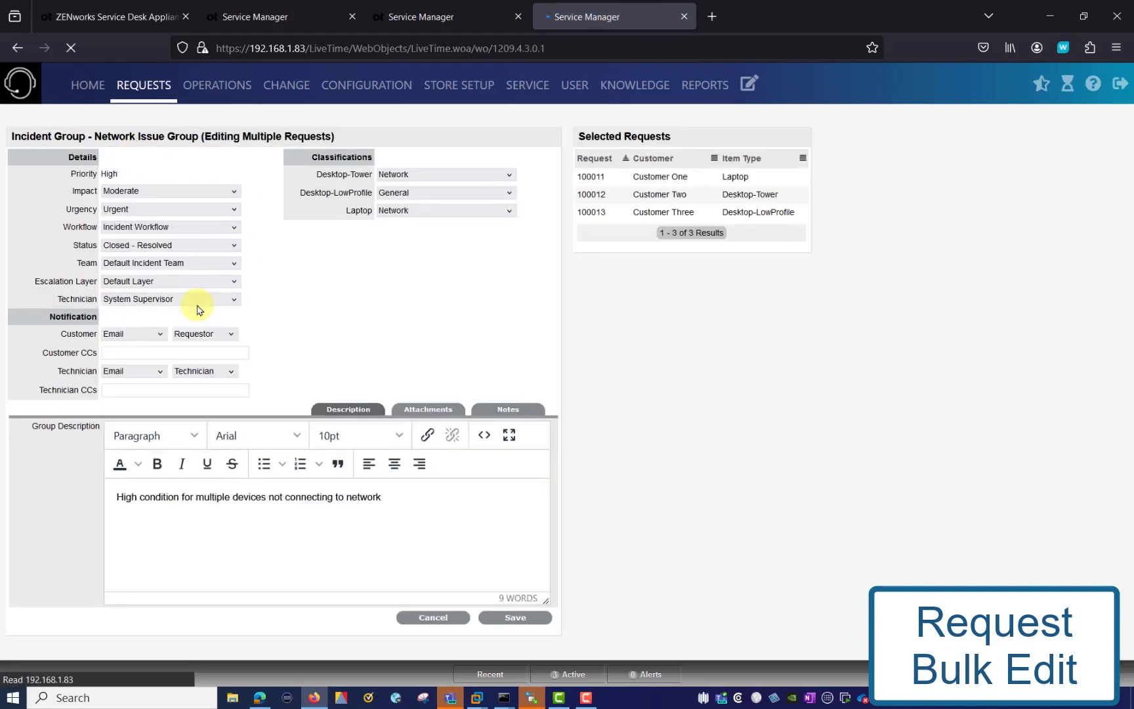
pyautogui.click(227, 498)
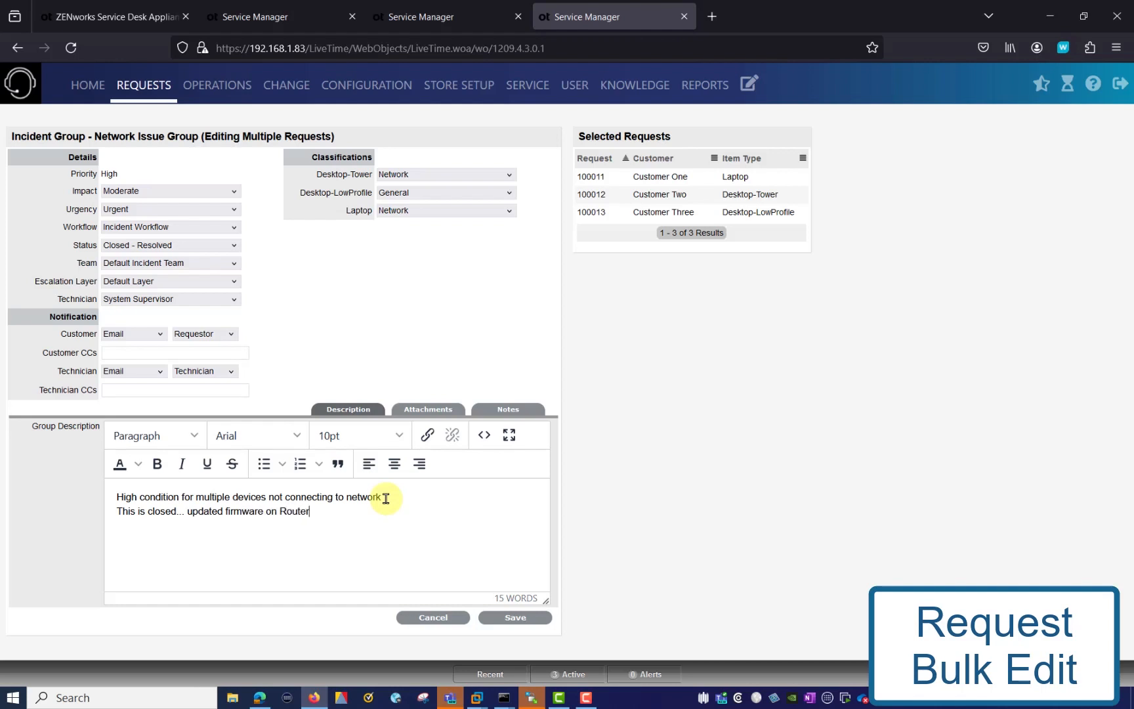
pyautogui.click(510, 618)
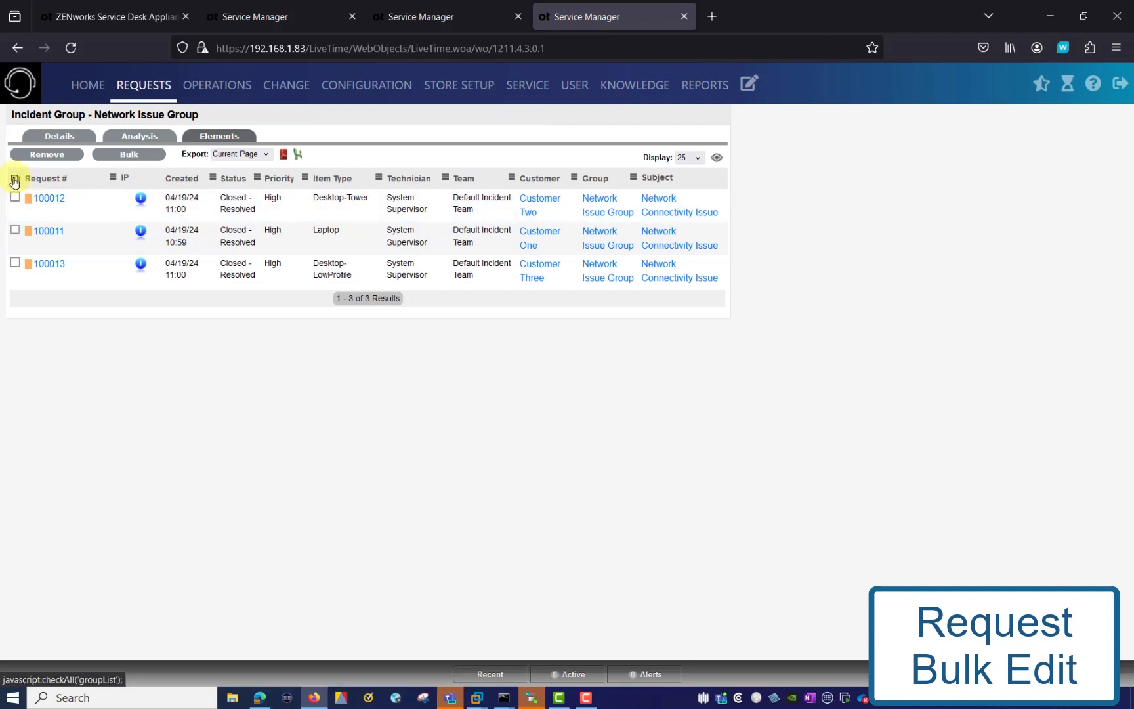
# Bulk edit all the group's requests again, add a private note reading "Closed tickets", and save the changes
pyautogui.click(132, 158)
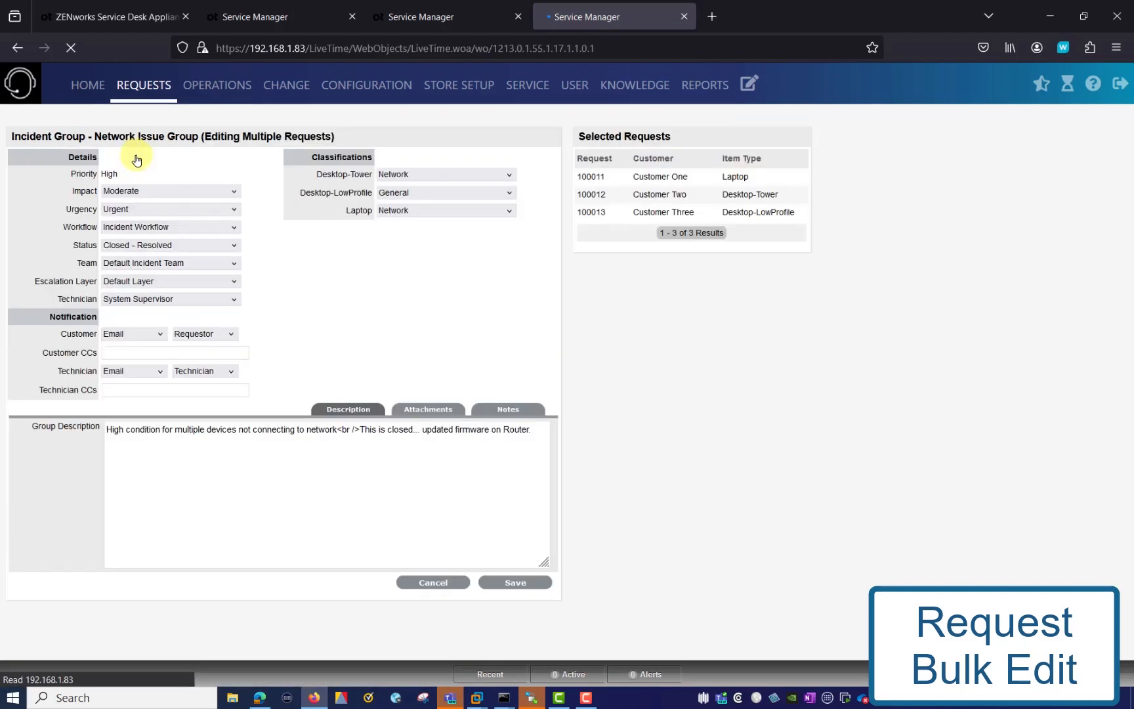
pyautogui.click(509, 410)
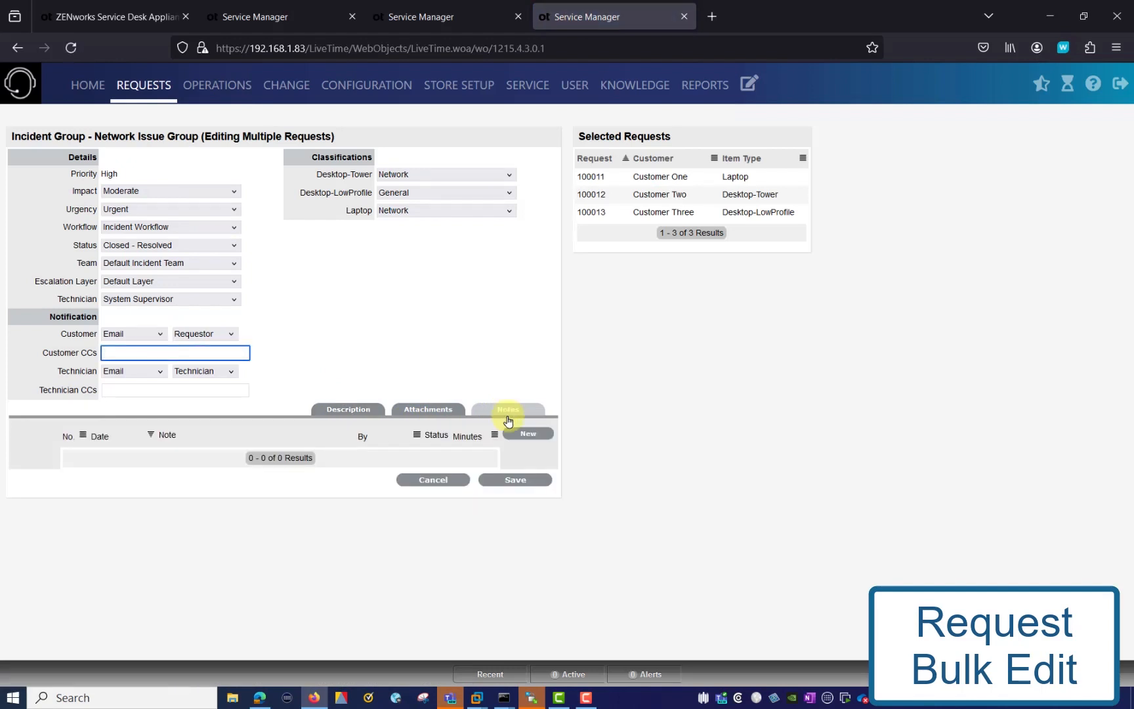
pyautogui.click(526, 435)
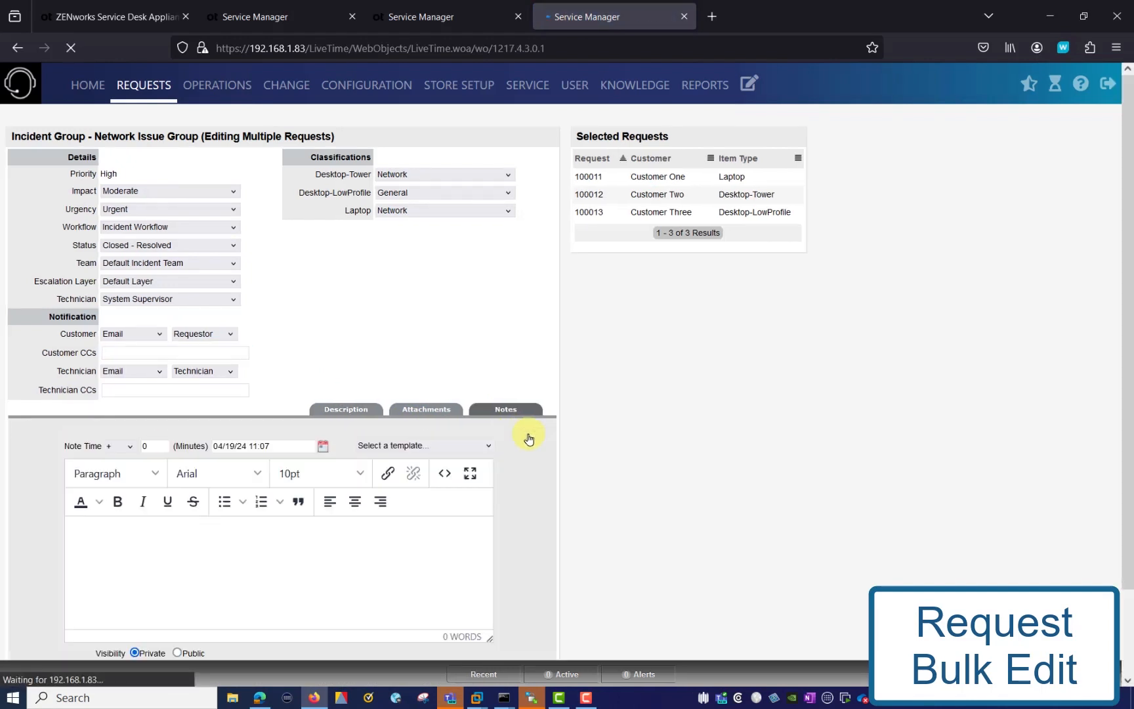
pyautogui.click(267, 556)
pyautogui.write('CL')
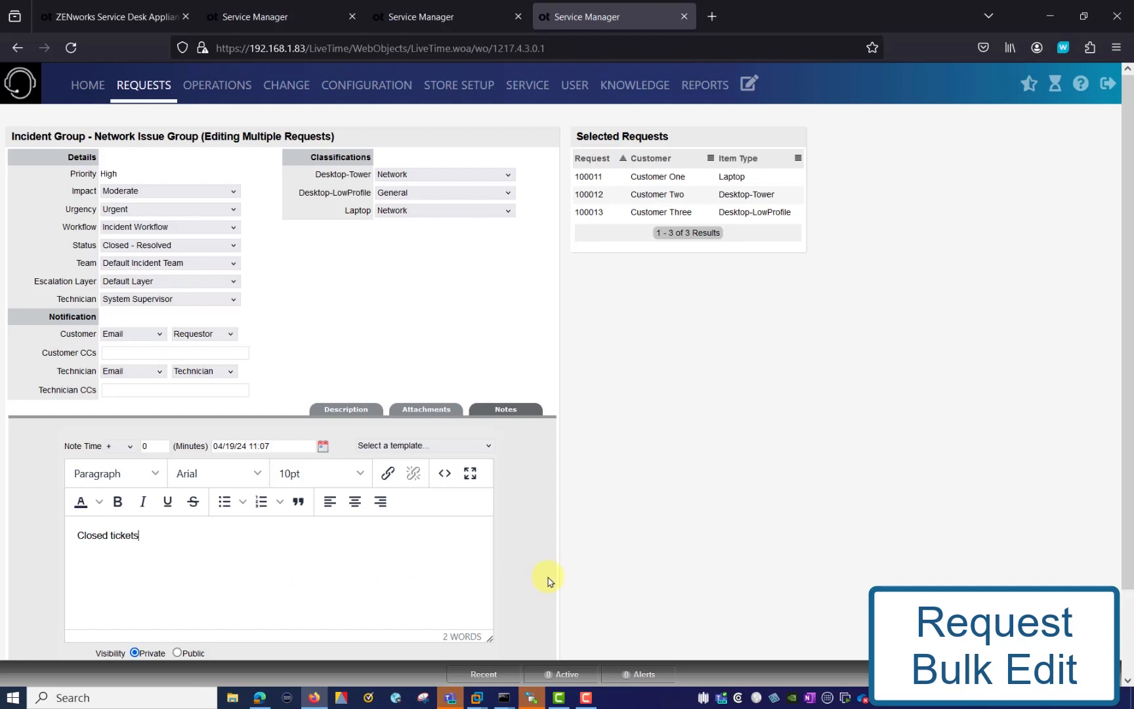
pyautogui.scroll(-3, 549, 580)
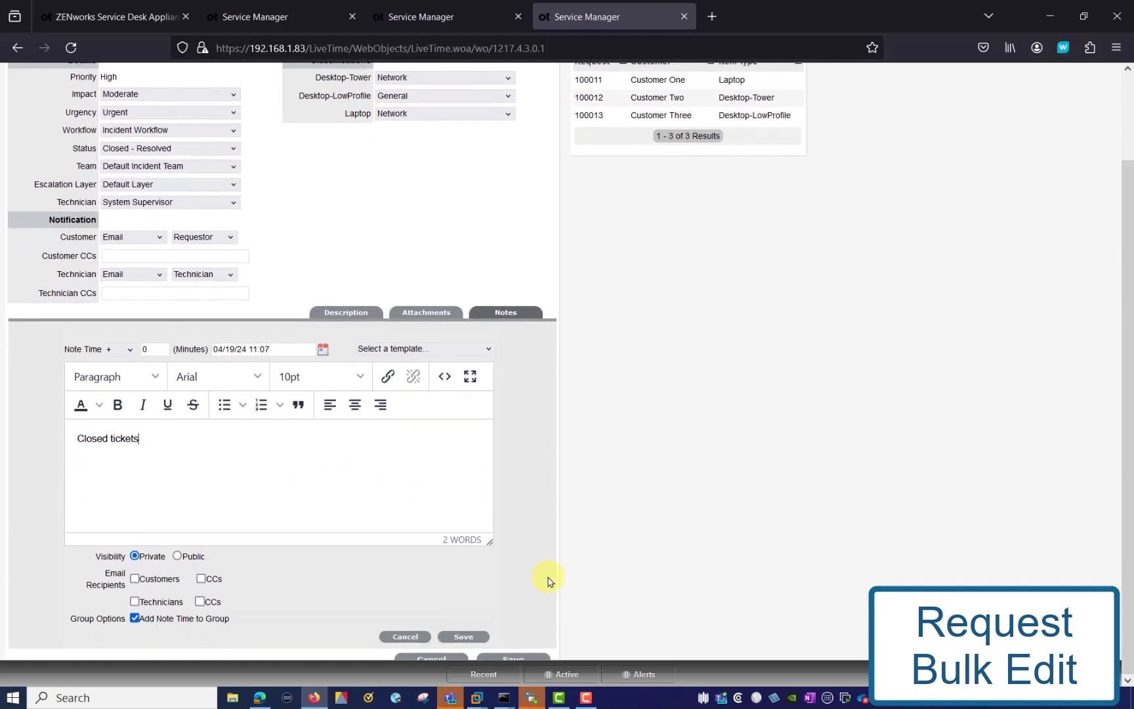
pyautogui.click(467, 638)
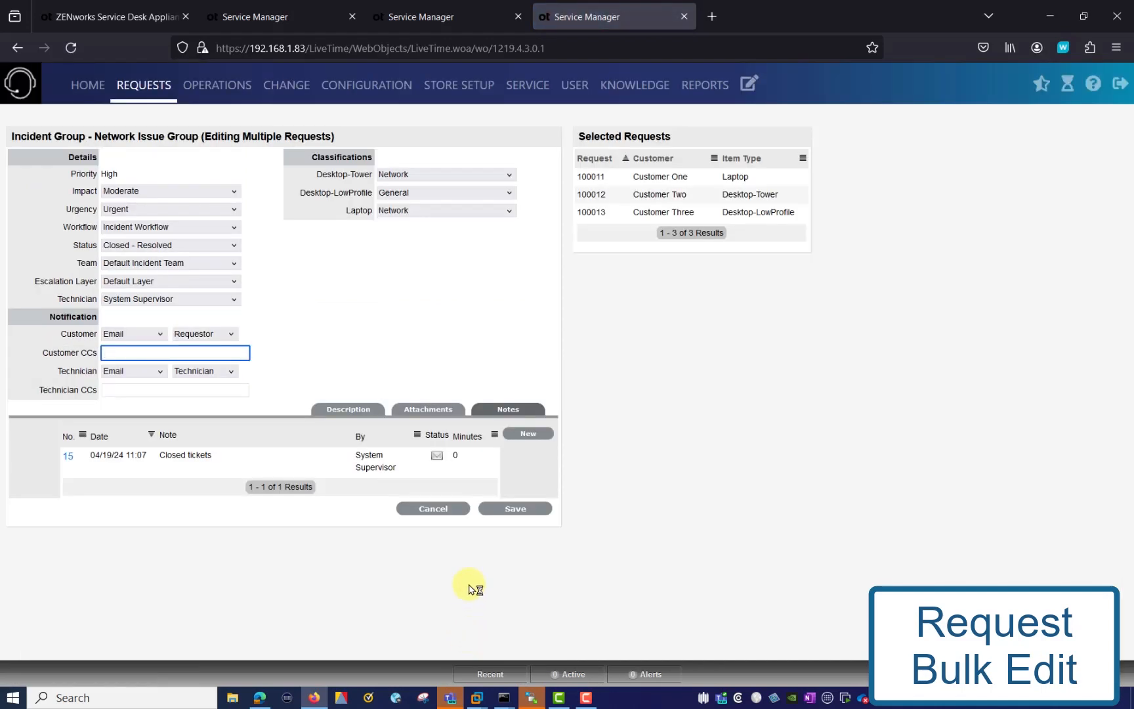
pyautogui.click(496, 511)
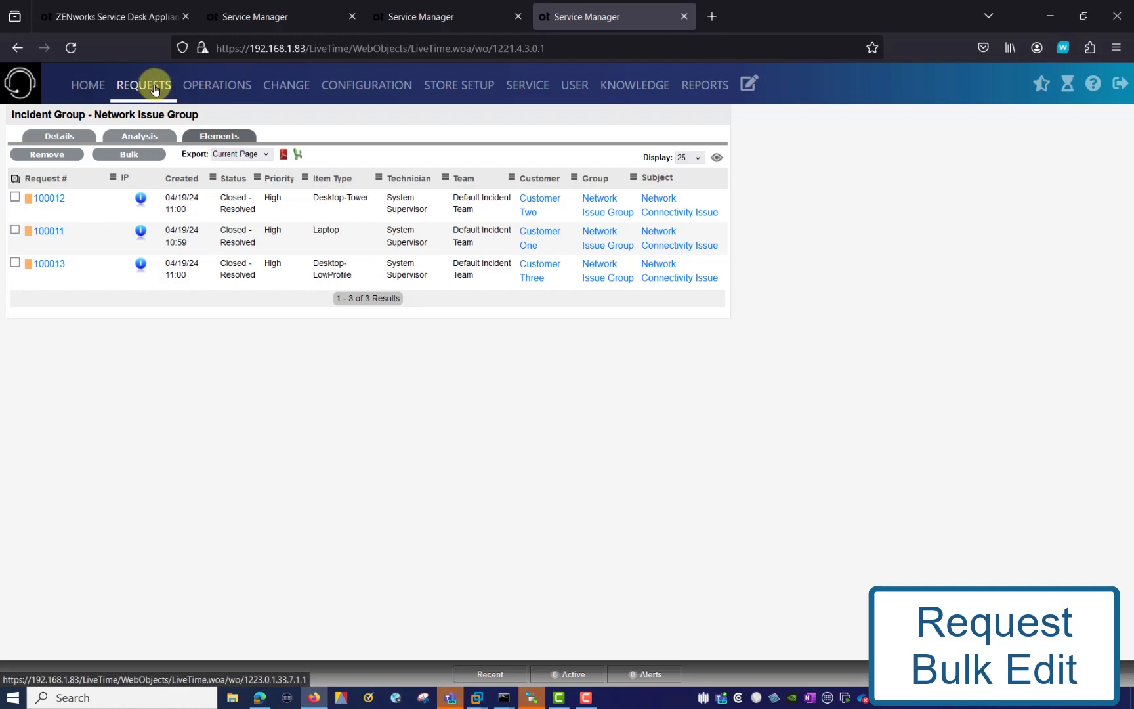
# Open request 100012 from the group's elements and examine its audit trail
pyautogui.click(47, 198)
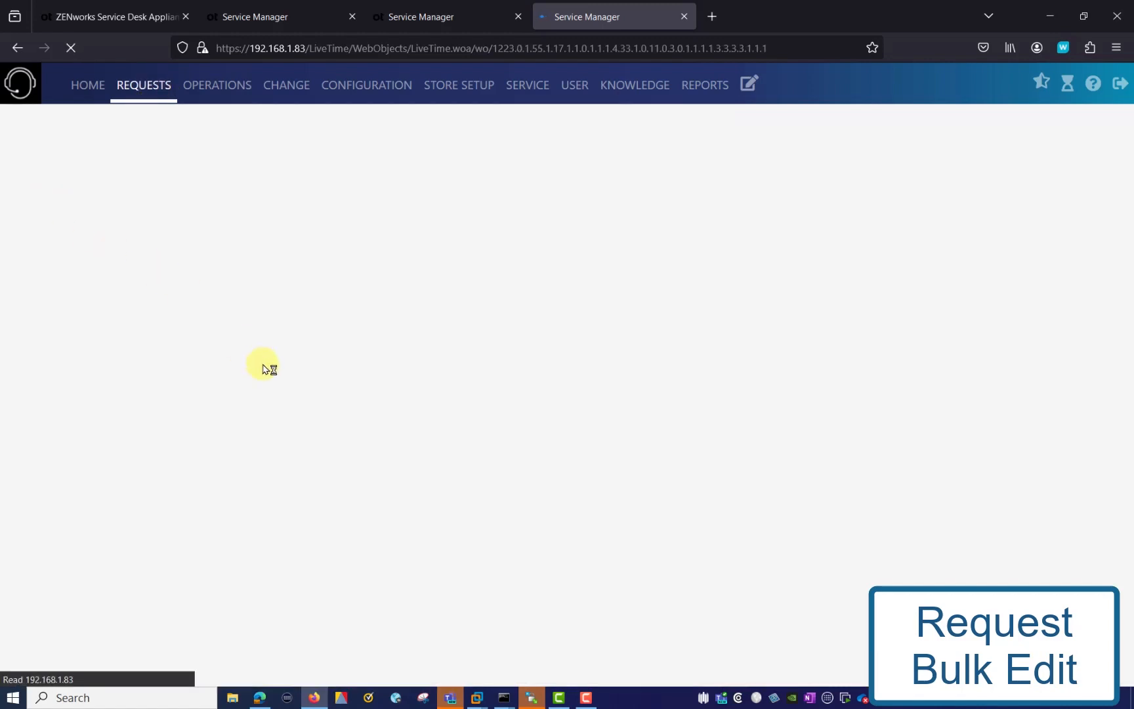
pyautogui.scroll(-10, 272, 372)
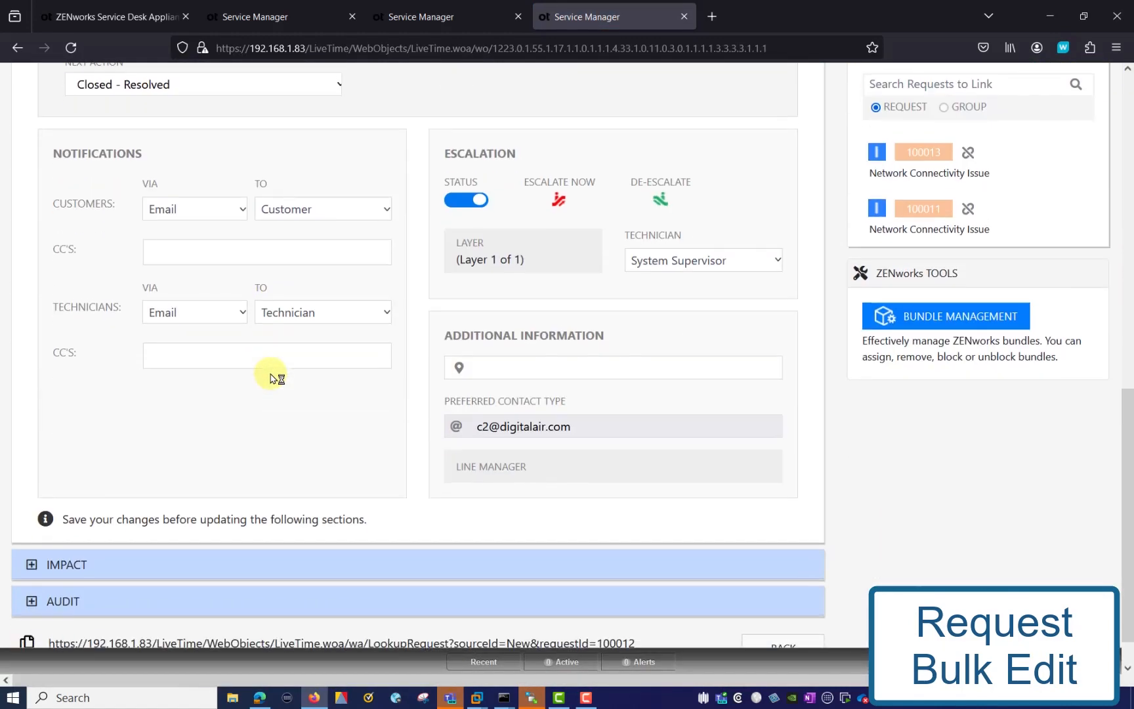
pyautogui.scroll(-2, 275, 376)
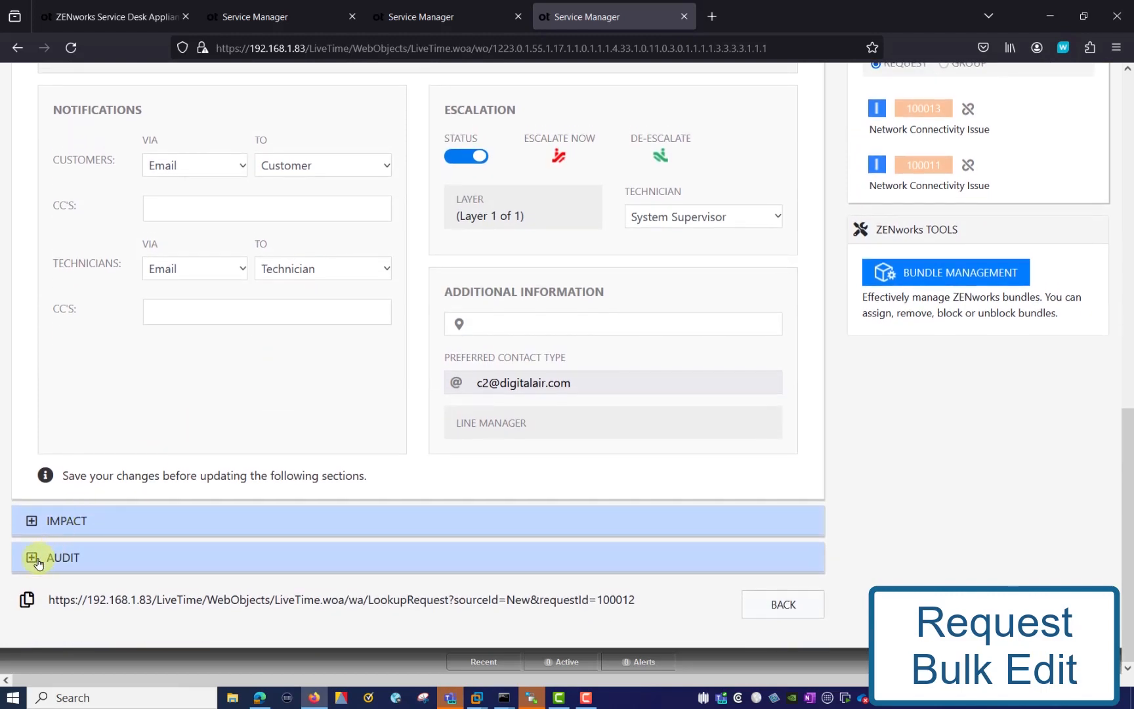
pyautogui.click(31, 559)
pyautogui.scroll(-5, 30, 562)
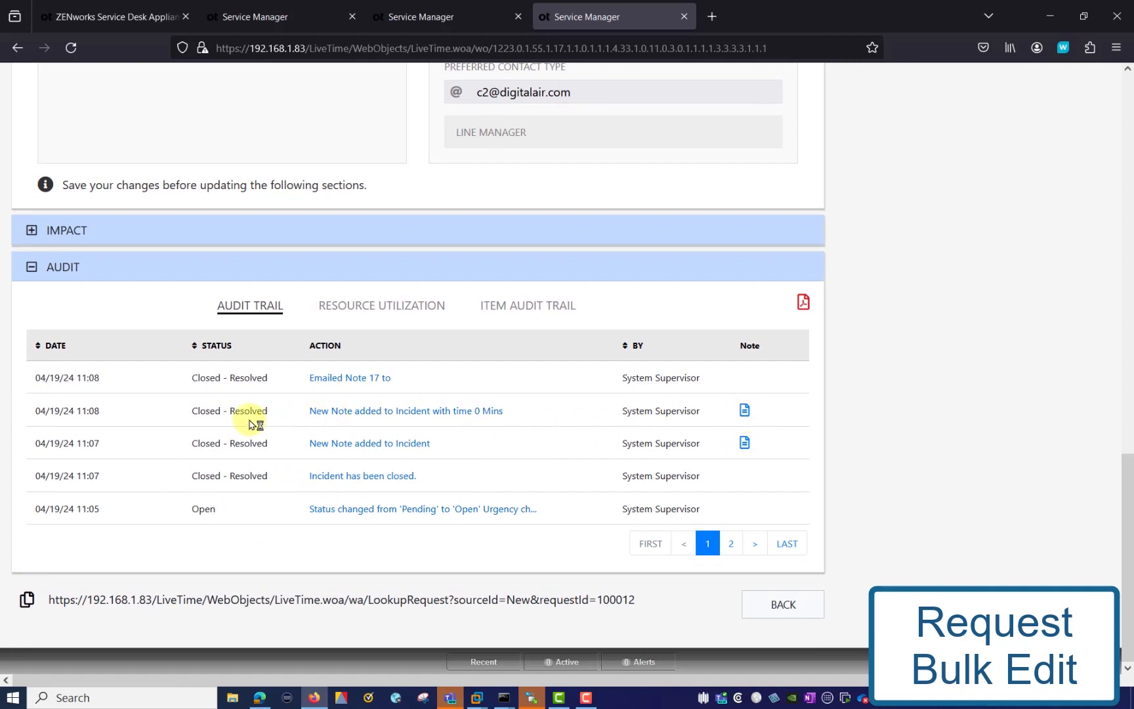
# Read both notes attached to the audit trail entries, close each one, and review the rest of the request
pyautogui.click(745, 411)
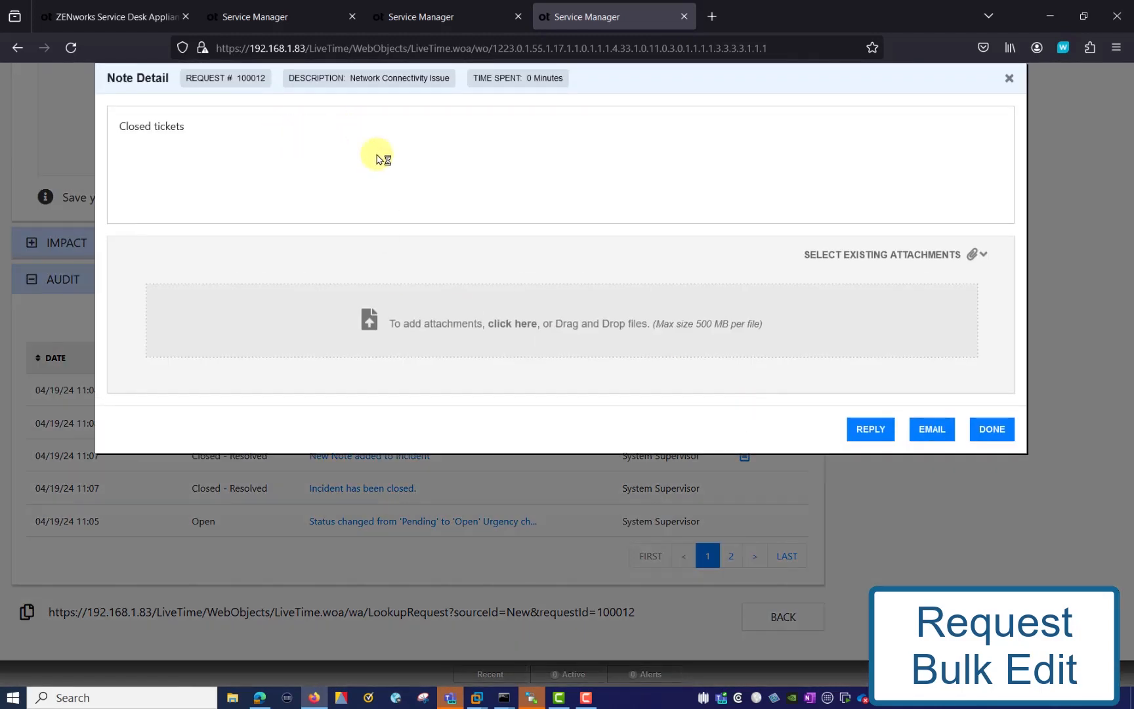
pyautogui.click(992, 429)
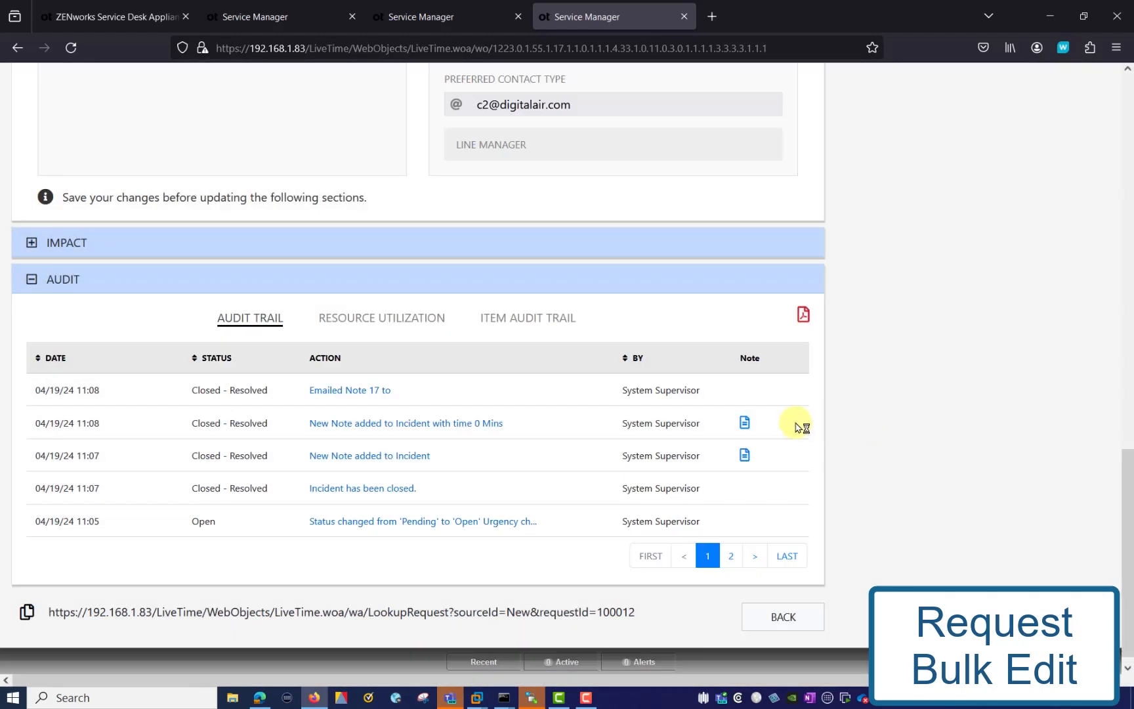
pyautogui.click(745, 454)
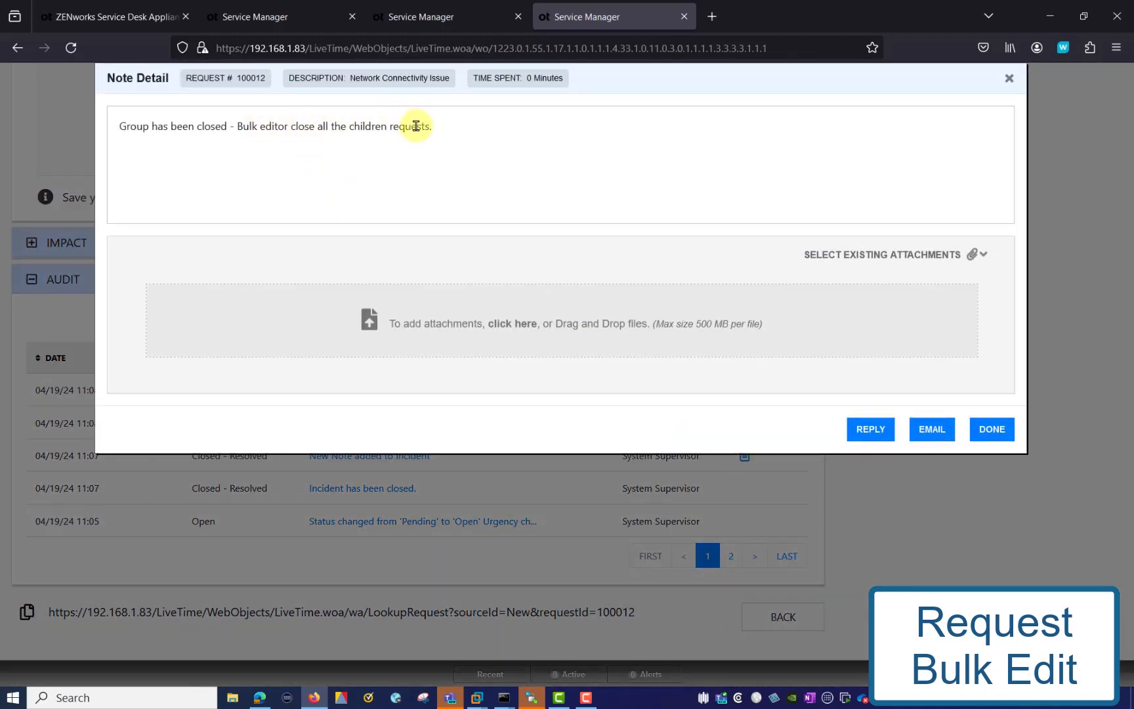
pyautogui.click(991, 429)
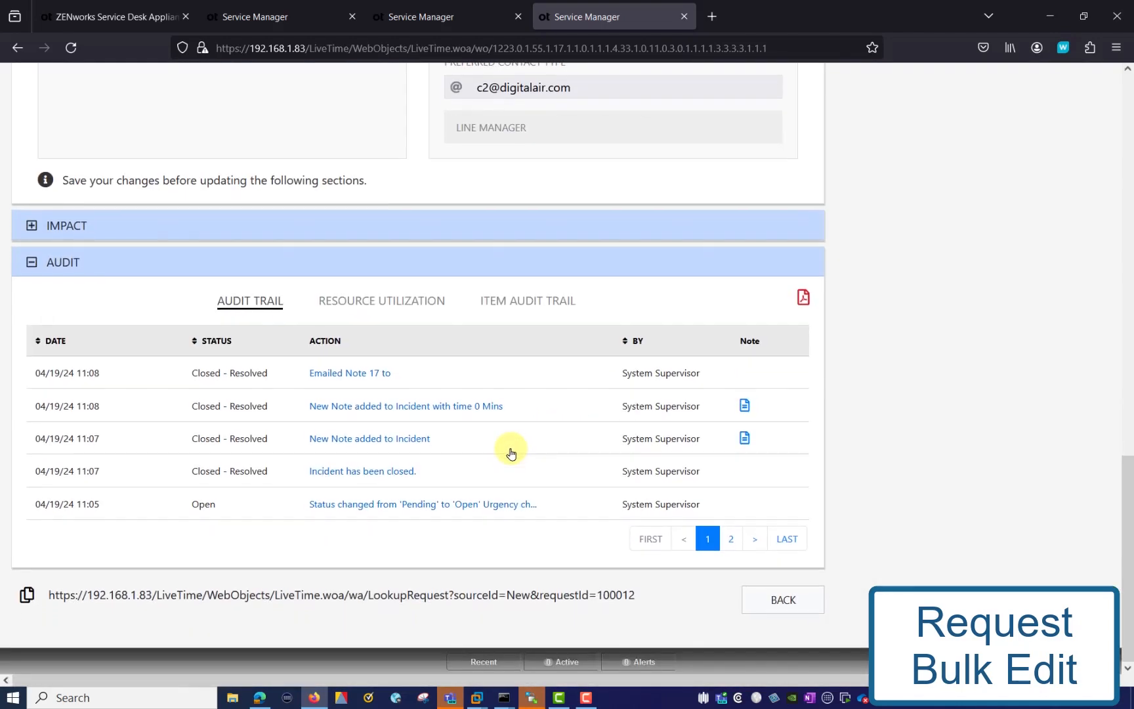
pyautogui.scroll(2, 510, 449)
pyautogui.scroll(-2, 510, 449)
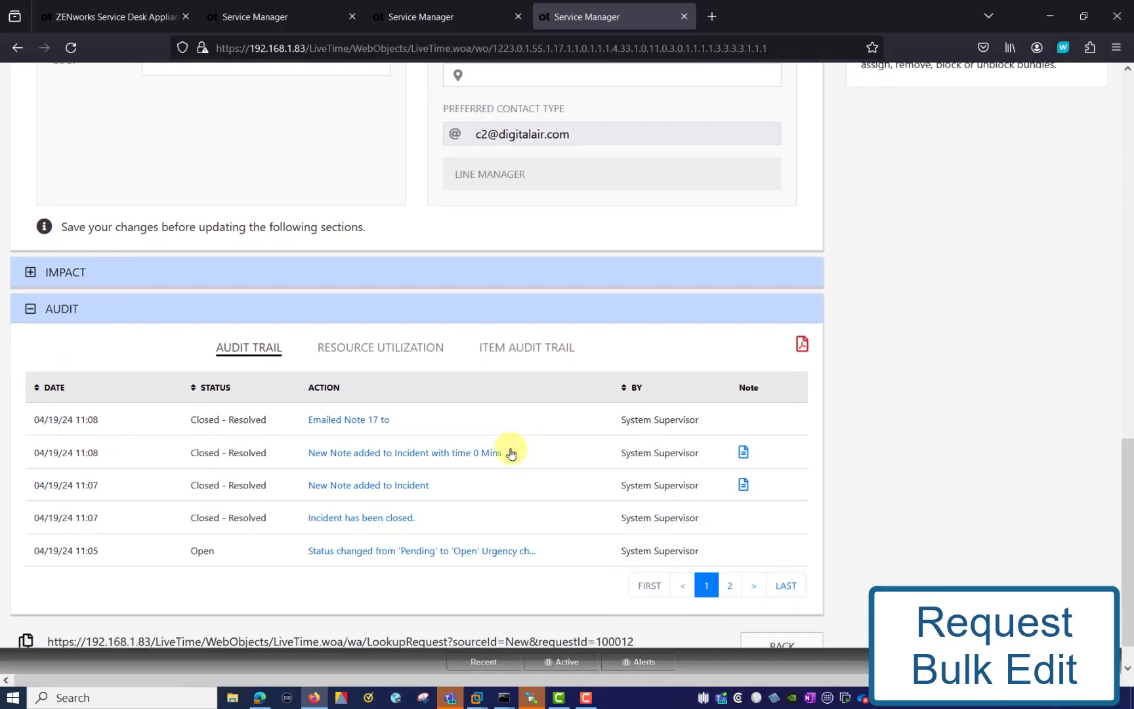
pyautogui.scroll(8, 510, 453)
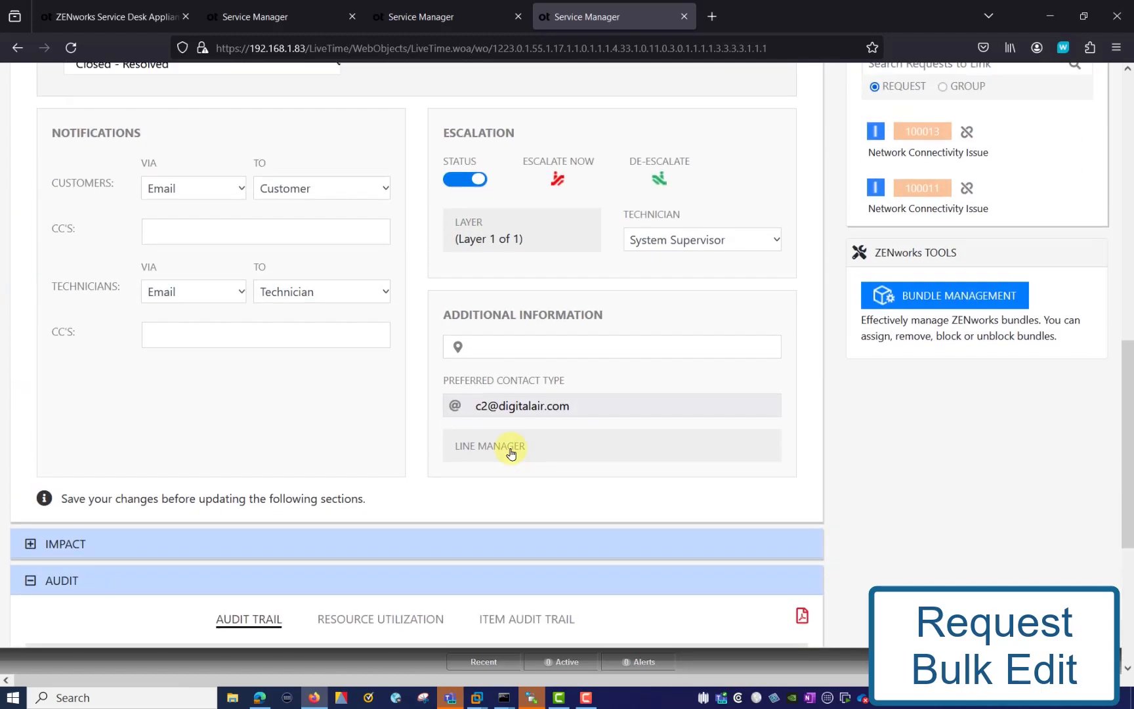
pyautogui.scroll(7, 510, 453)
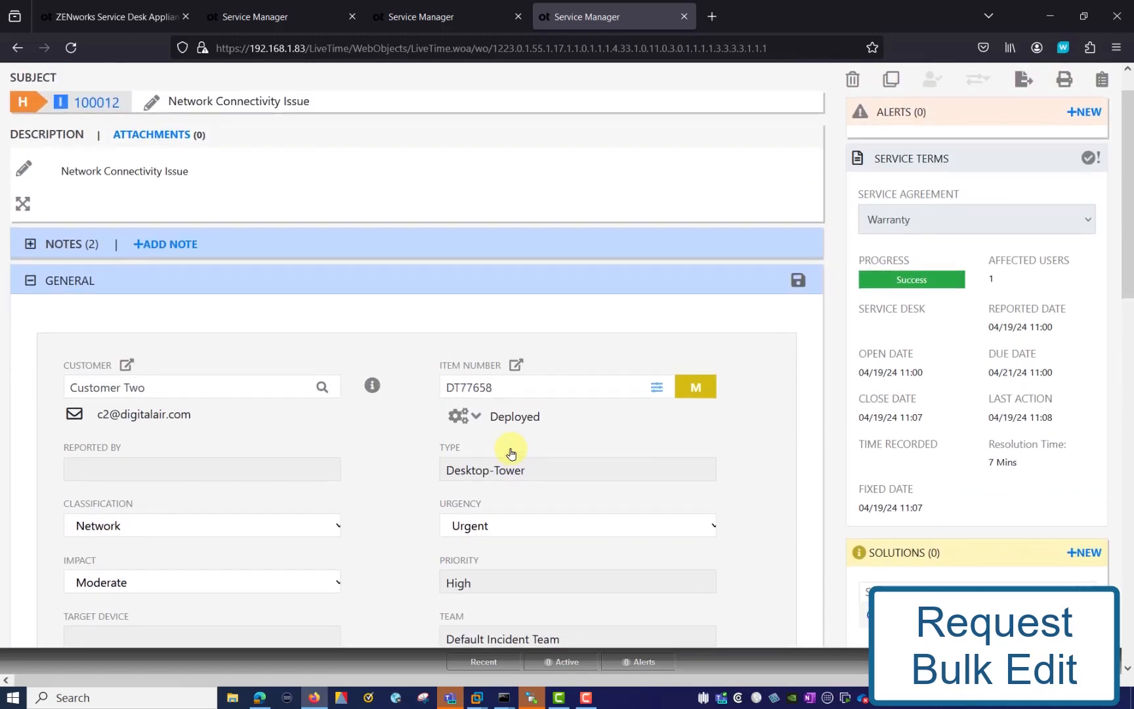
pyautogui.scroll(1, 423, 392)
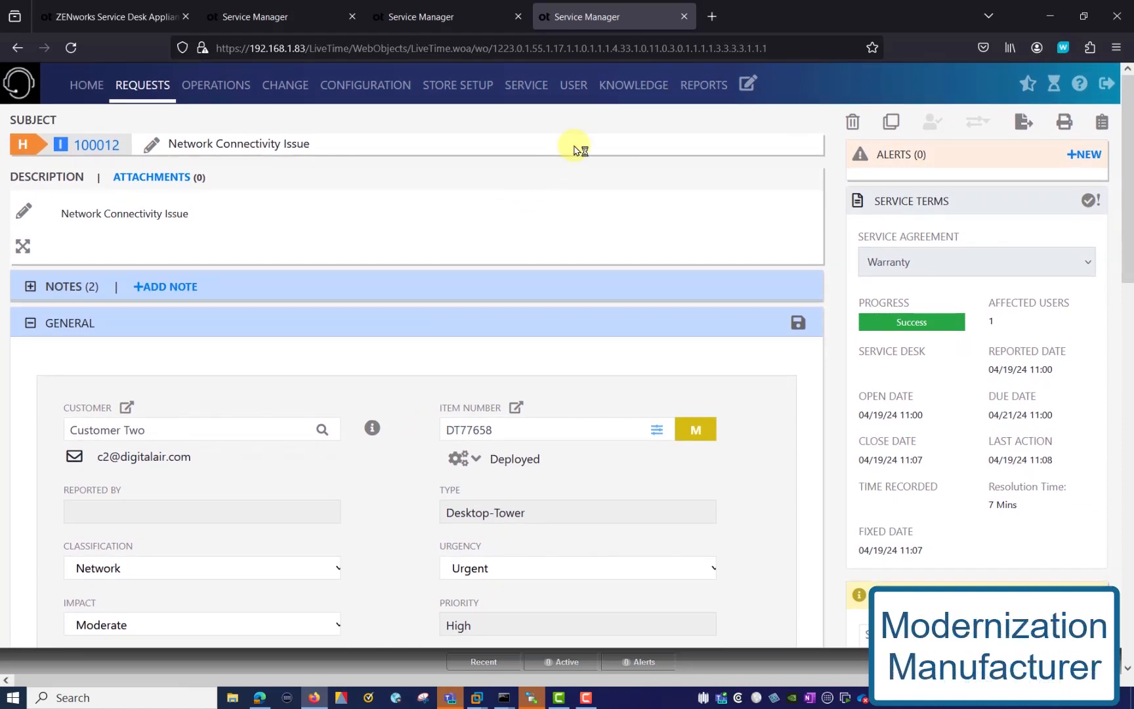
# View the planned outages in the configuration area and open the manufacturers list
pyautogui.click(375, 89)
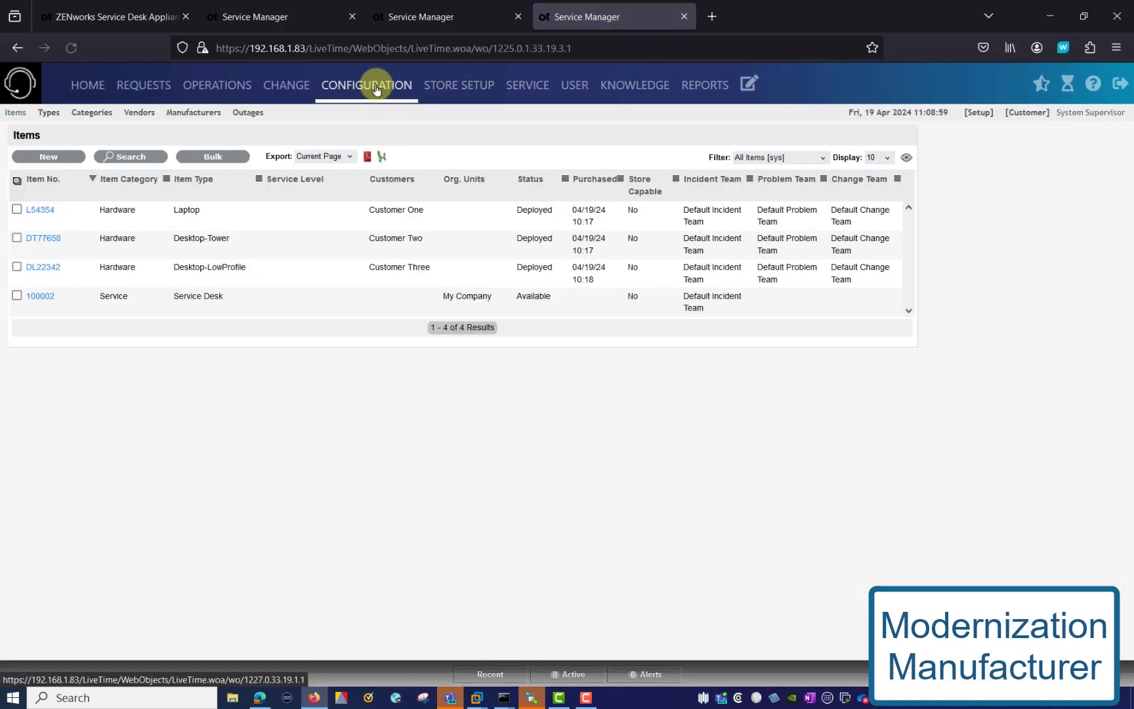
pyautogui.click(247, 116)
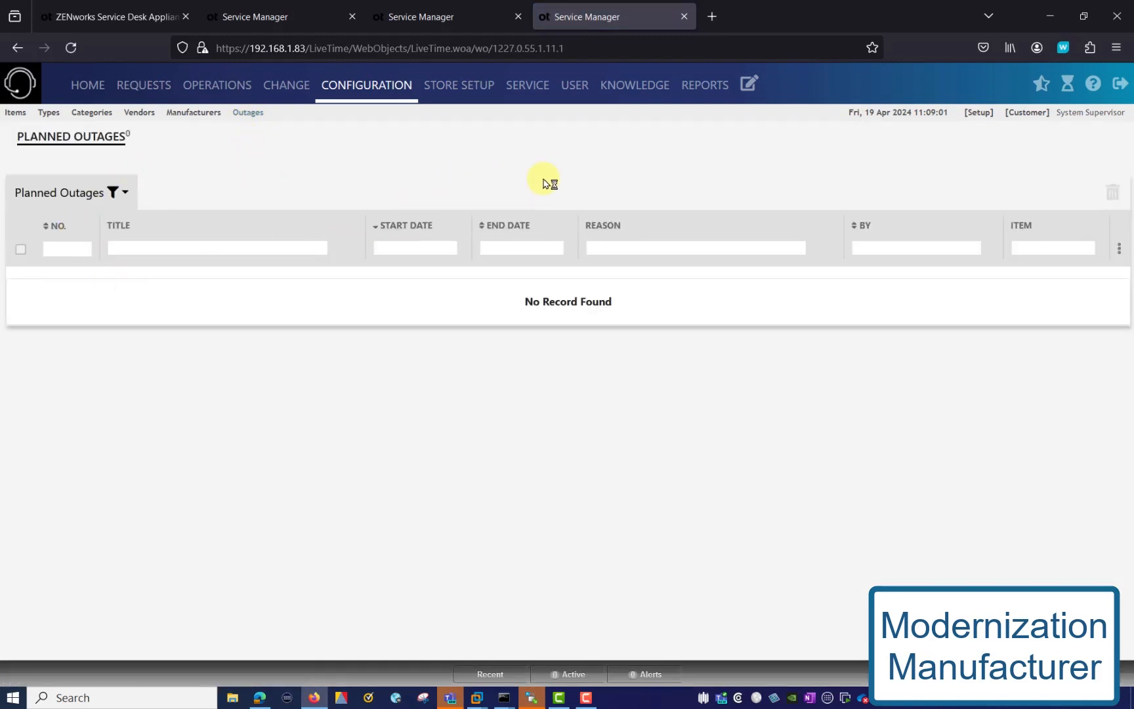
pyautogui.click(188, 115)
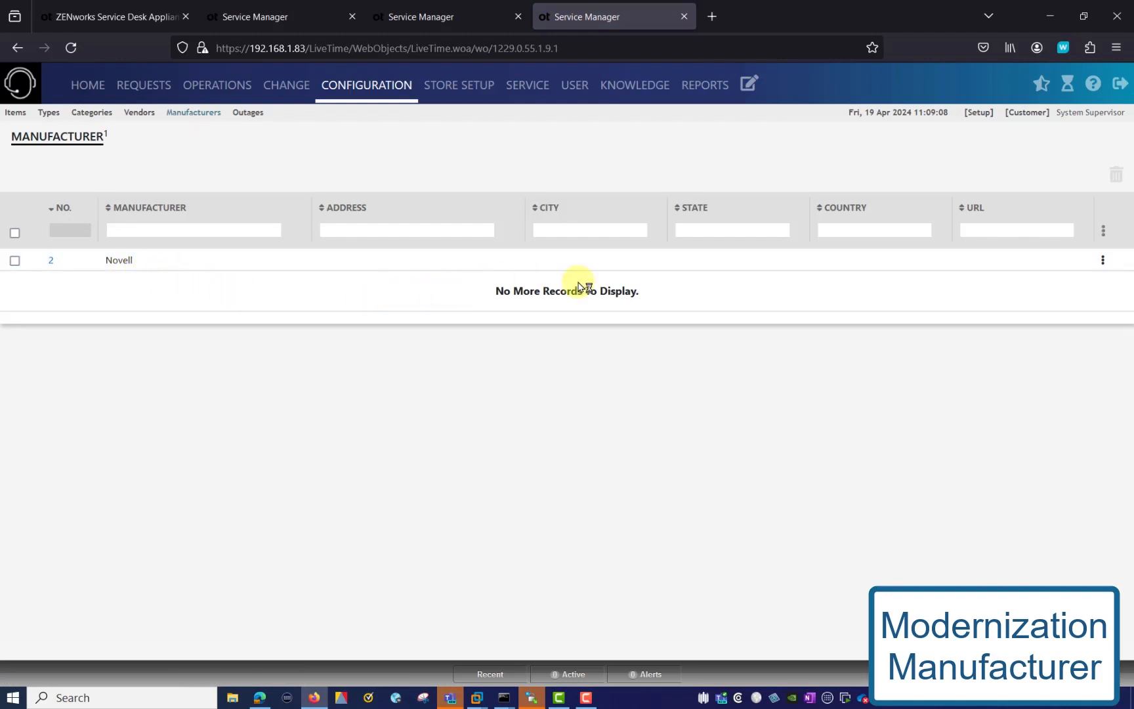
# Check the row actions for the Novell manufacturer, open its record to review details and item types, and return to the list
pyautogui.click(1103, 262)
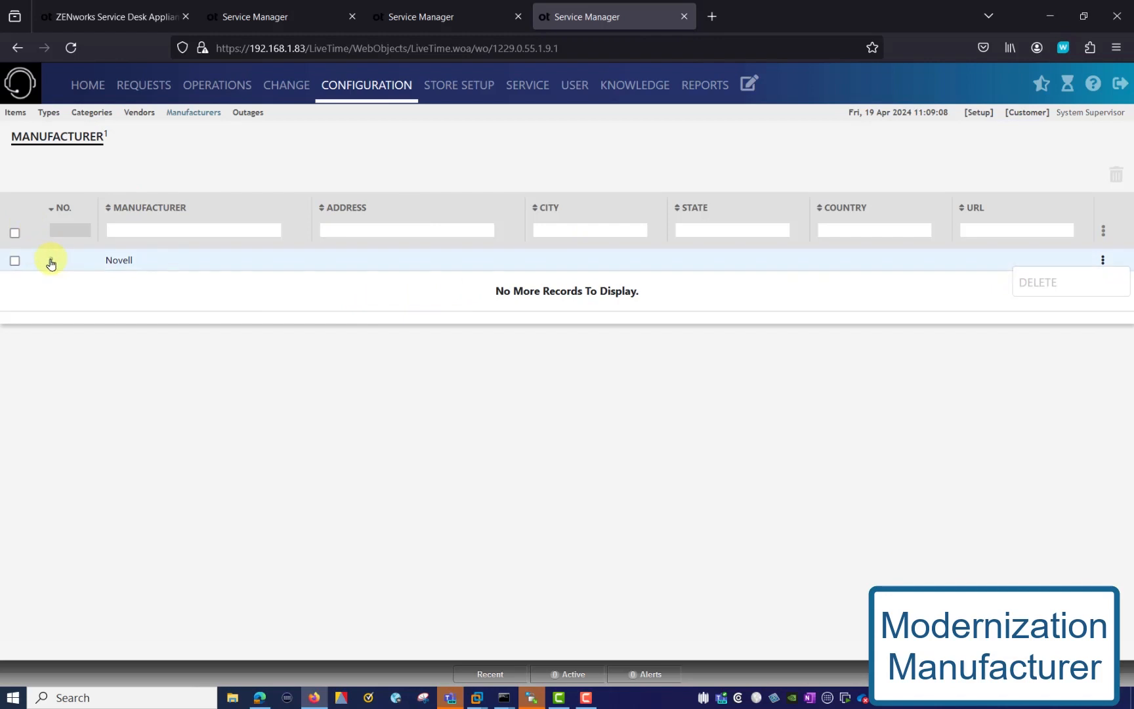
pyautogui.click(51, 264)
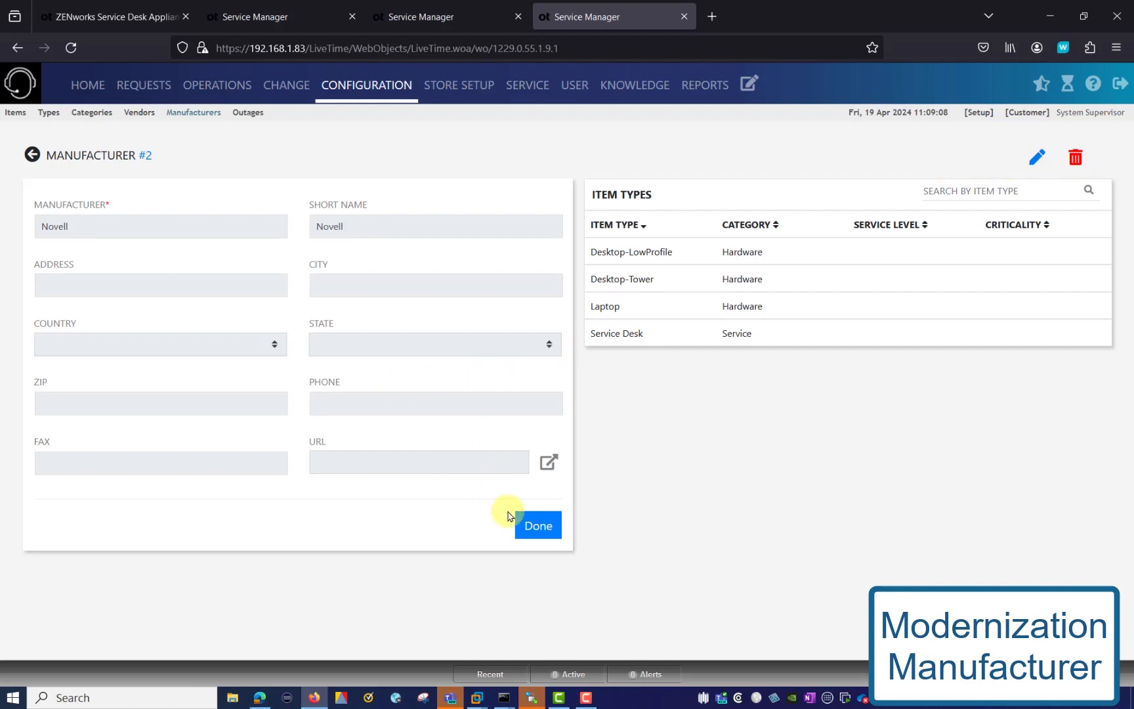
pyautogui.click(530, 524)
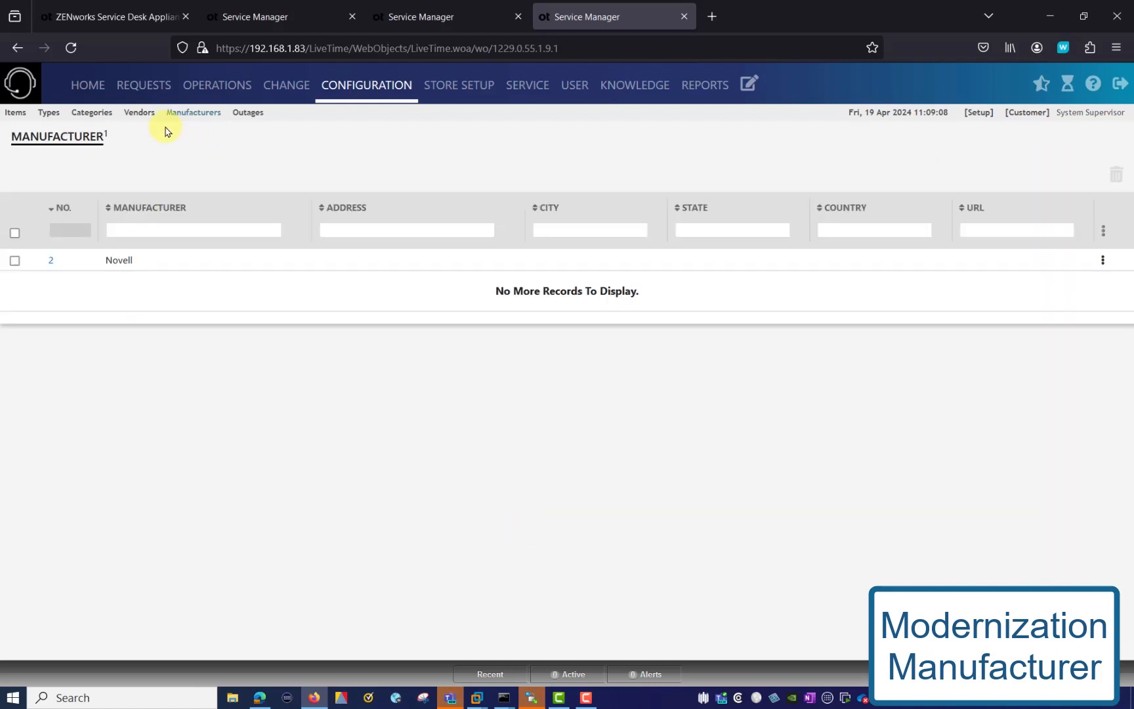
# View the vendor list and the item categories for comparison with the manufacturers page
pyautogui.click(134, 114)
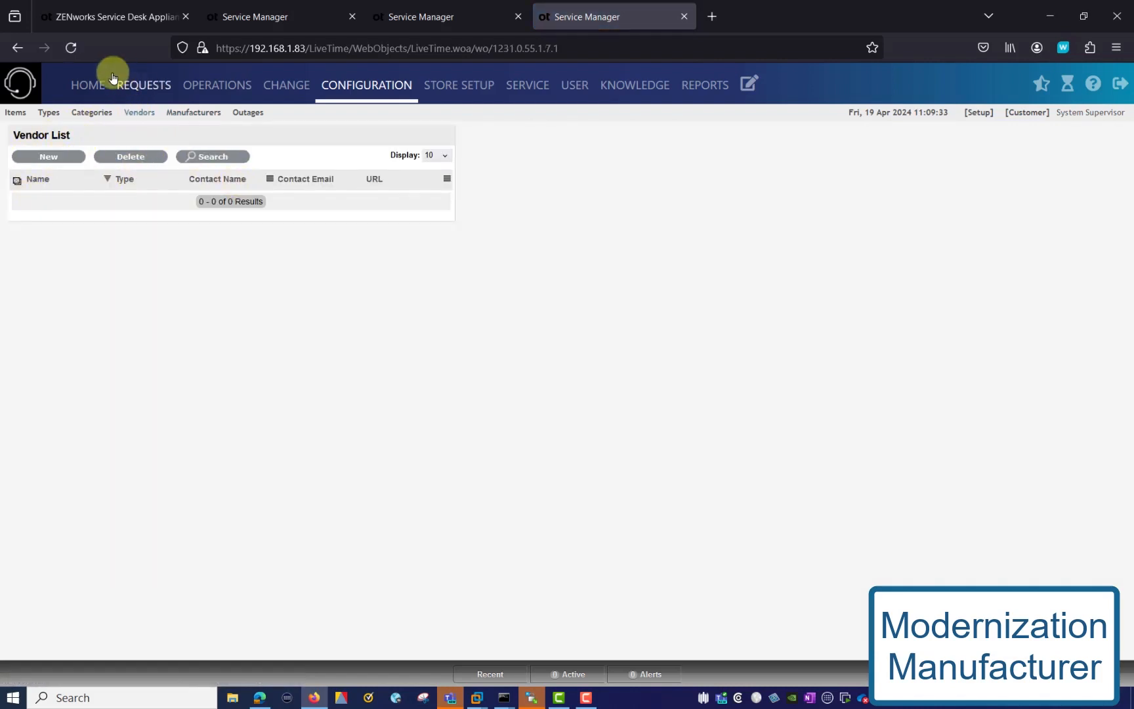
pyautogui.click(93, 115)
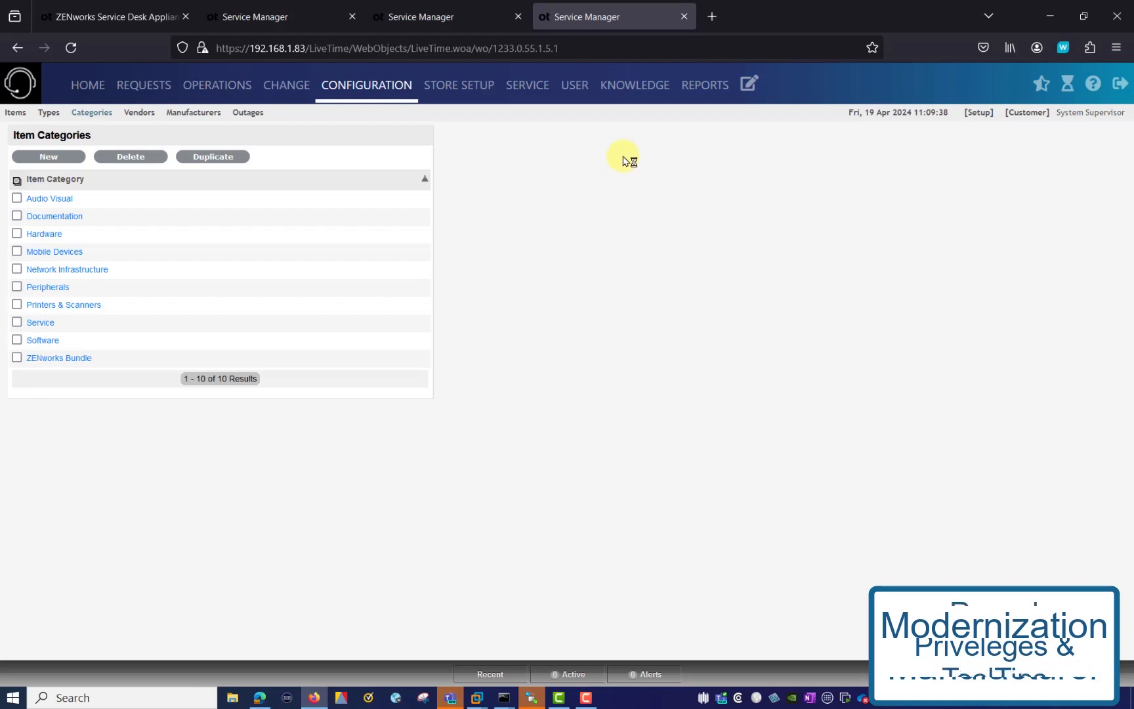
# Switch from the supervisor portal to the administrator setup portal and open the Privileges settings for users
pyautogui.click(980, 113)
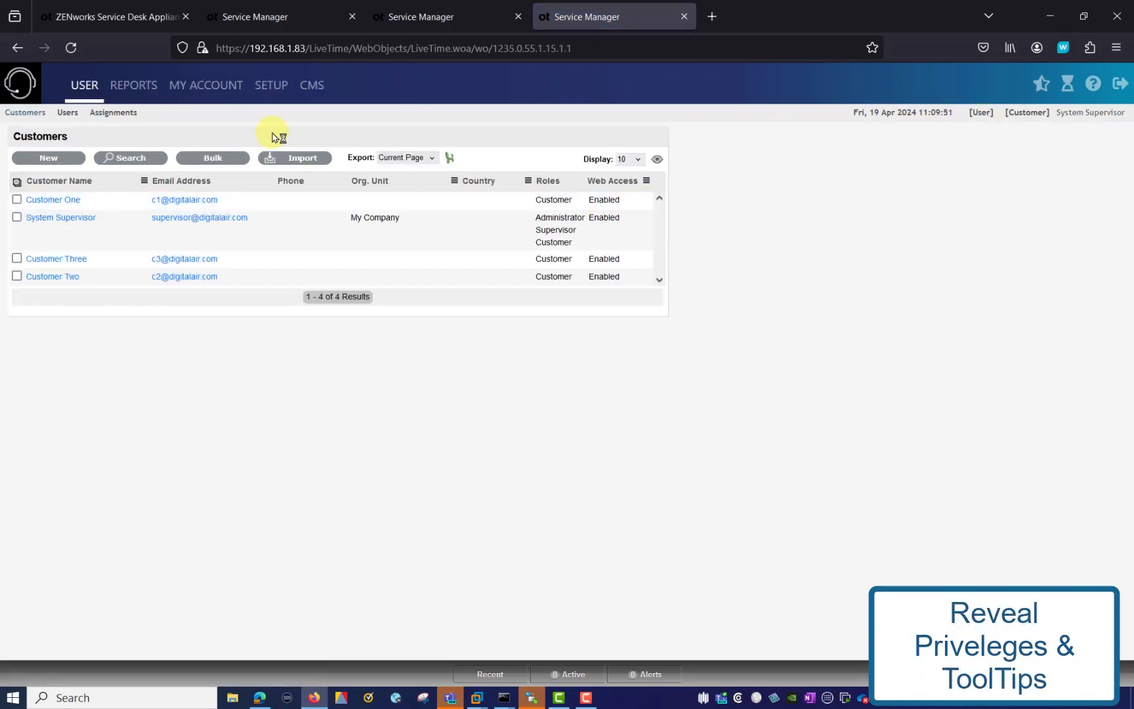
pyautogui.click(262, 89)
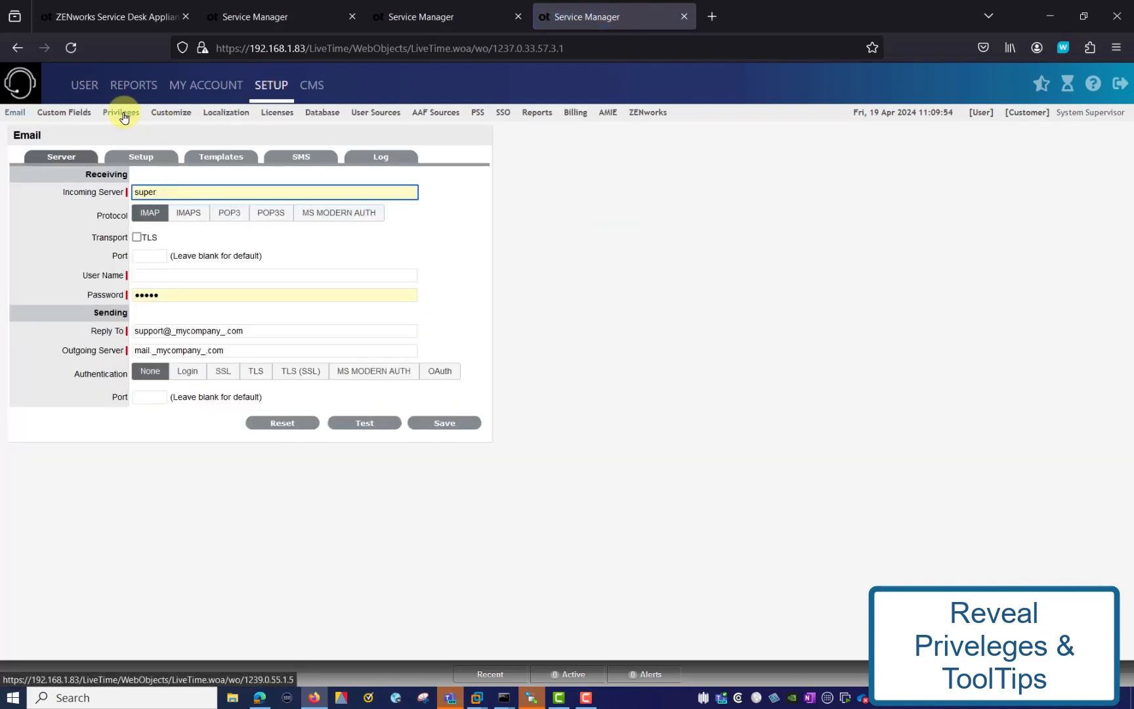
pyautogui.click(120, 112)
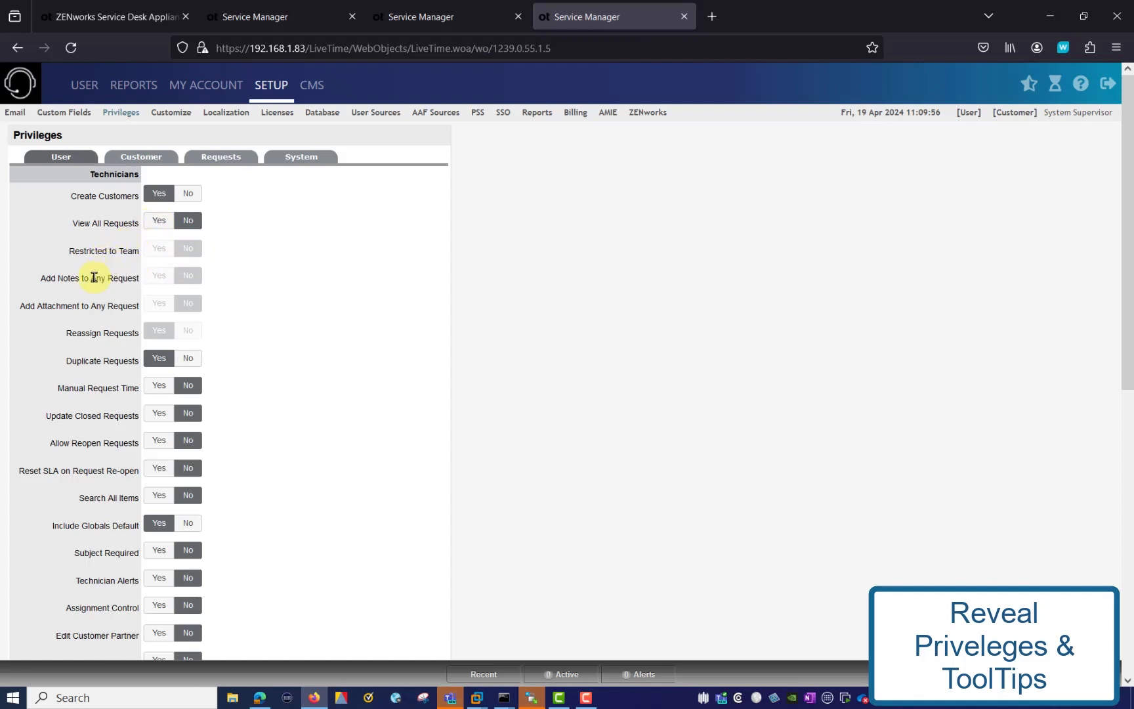
# Read why the dependent technician privileges are unavailable and enable them by setting View All Requests to Yes
pyautogui.moveTo(94, 278)
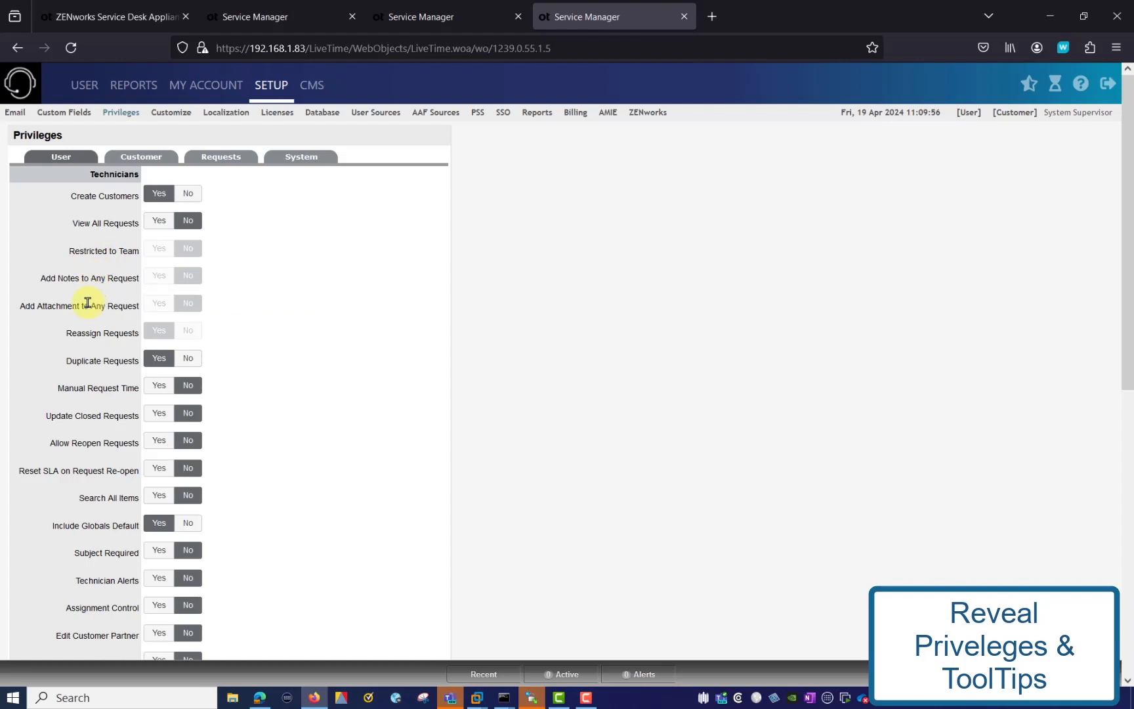
pyautogui.moveTo(87, 303)
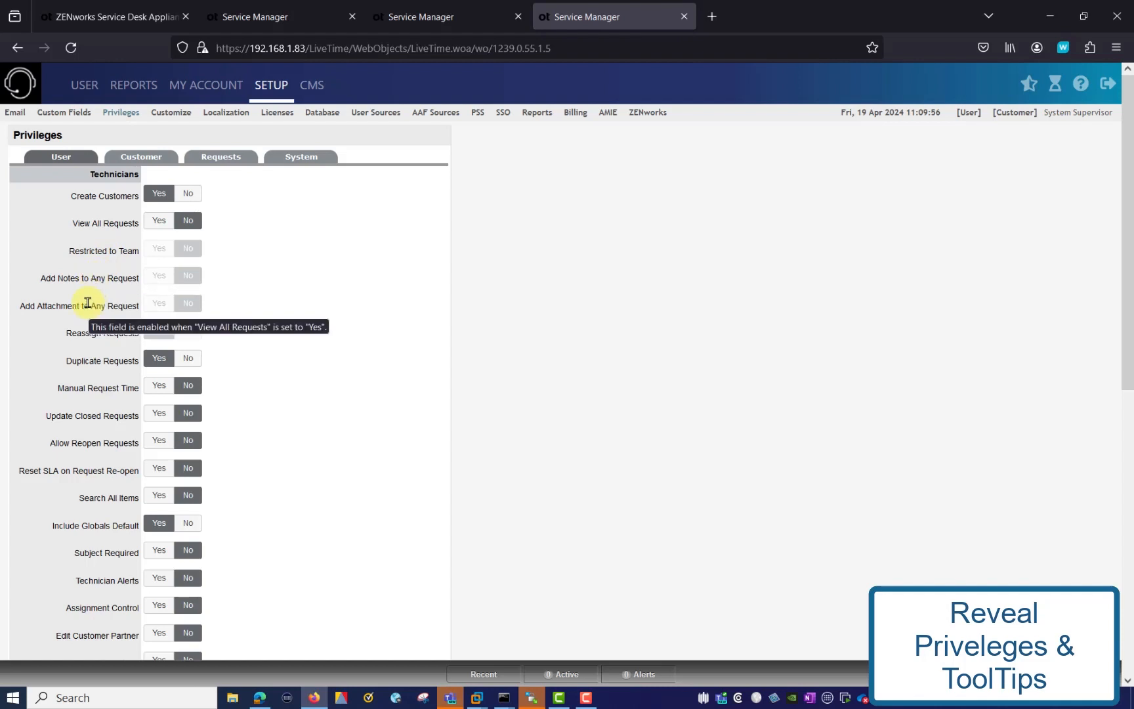
pyautogui.moveTo(86, 332)
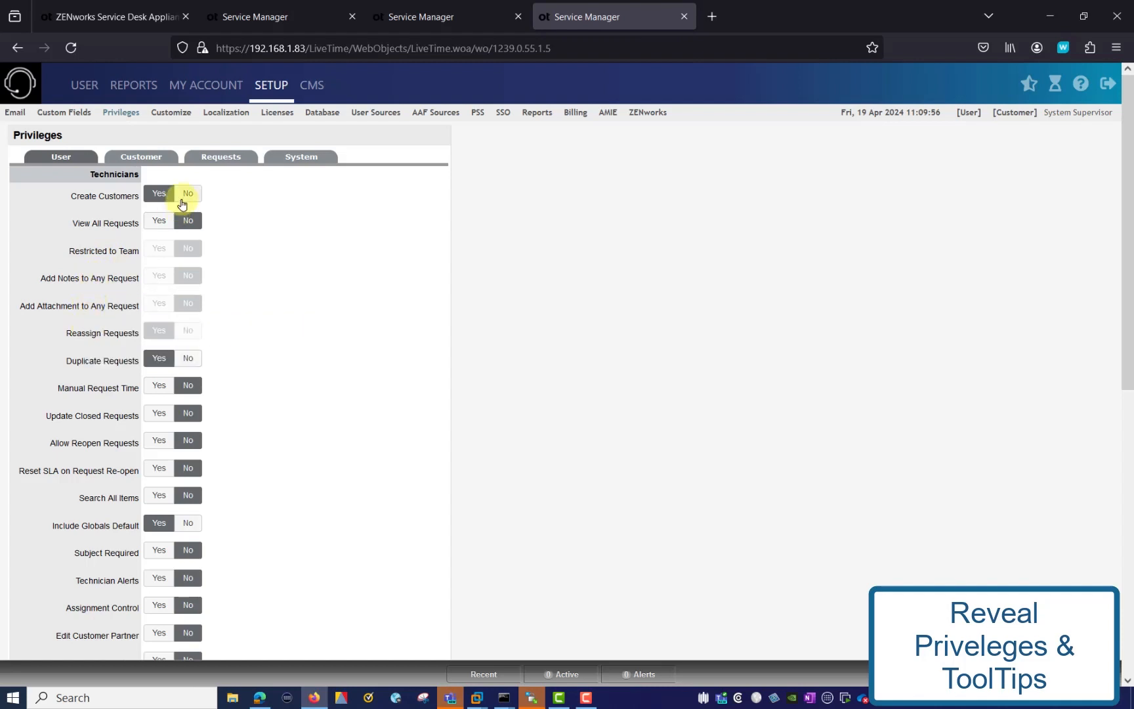
pyautogui.click(157, 222)
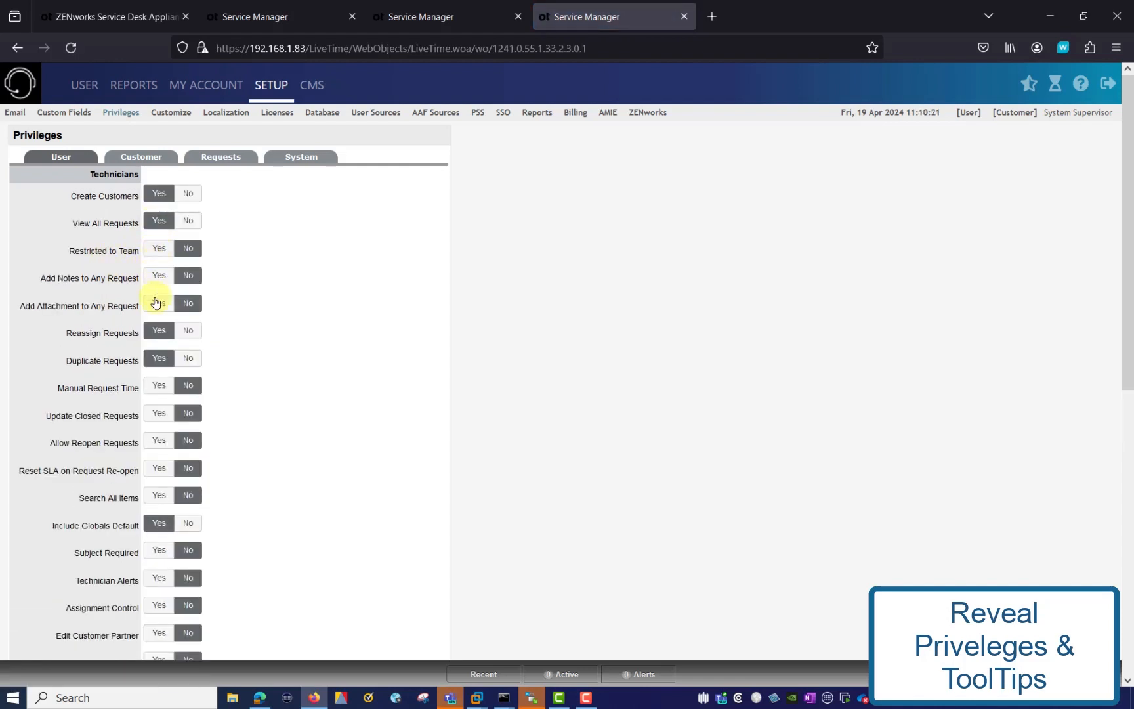
# Review the Customer, Requests and System privileges, including the general, telemetry and store settings, and return to the Requests privileges
pyautogui.click(131, 157)
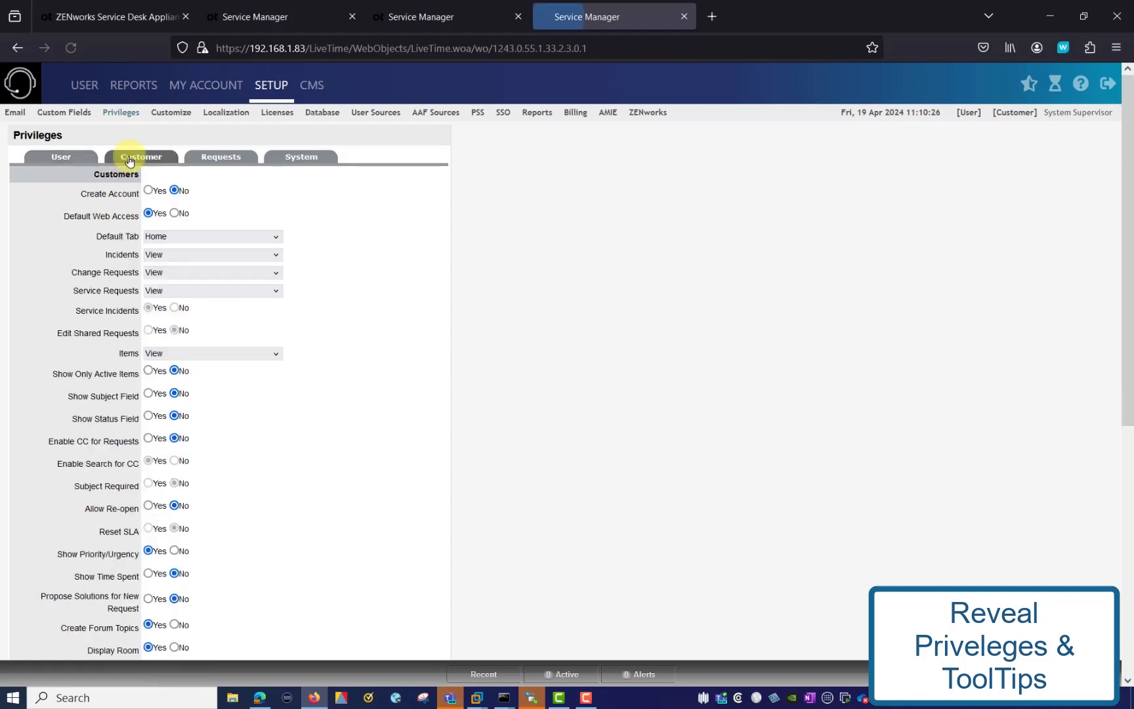
pyautogui.click(220, 156)
pyautogui.click(299, 159)
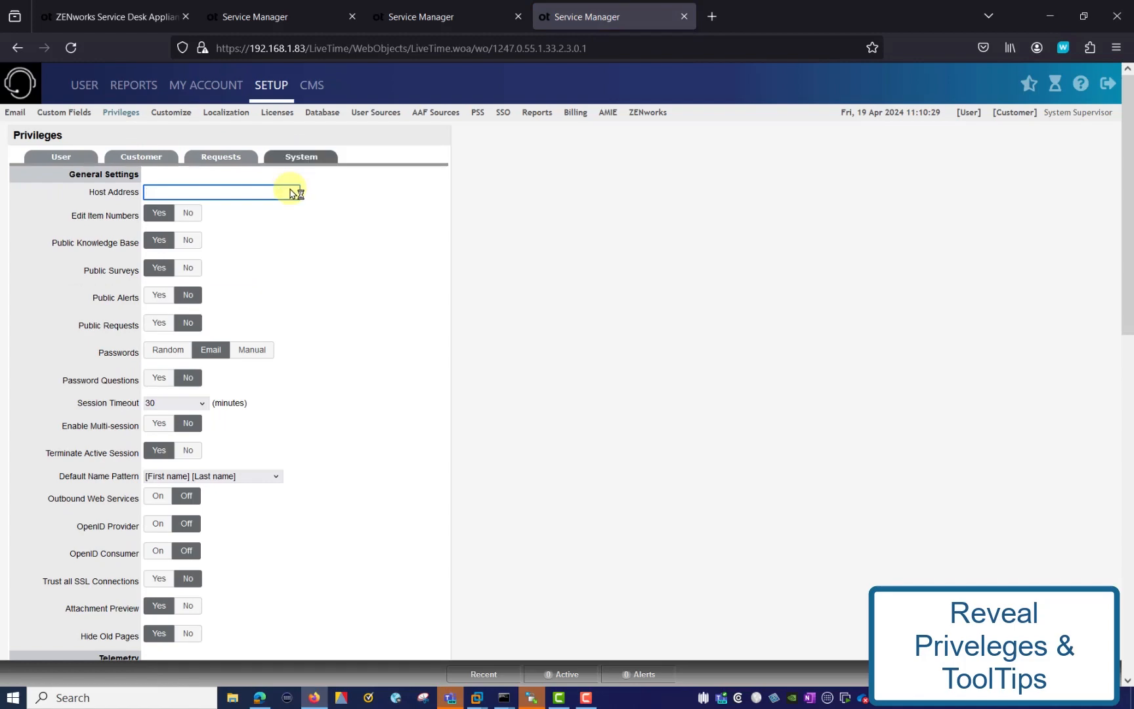
pyautogui.scroll(-5, 352, 281)
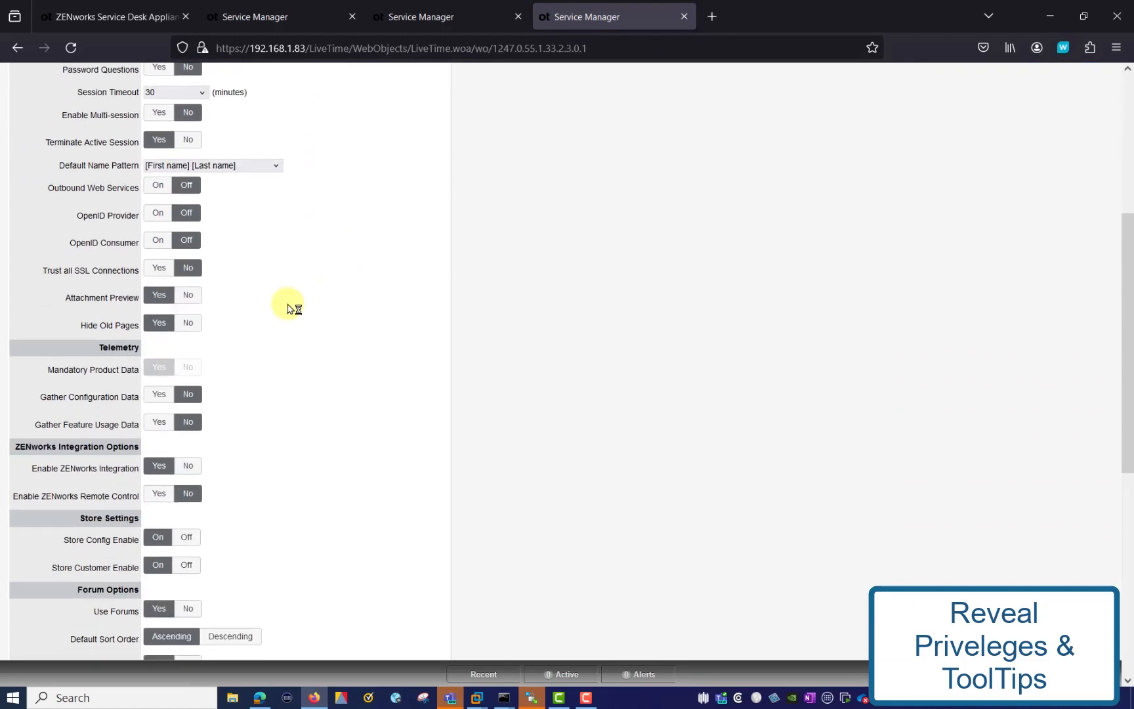
pyautogui.scroll(5, 303, 254)
pyautogui.click(206, 160)
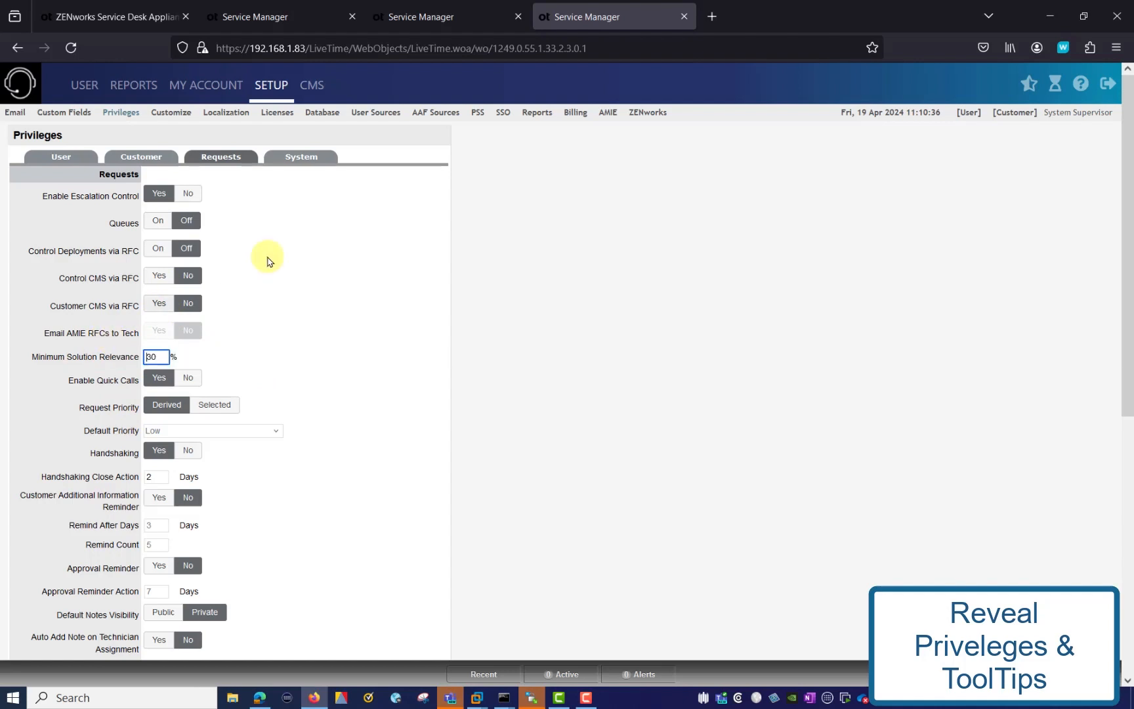
pyautogui.click(317, 164)
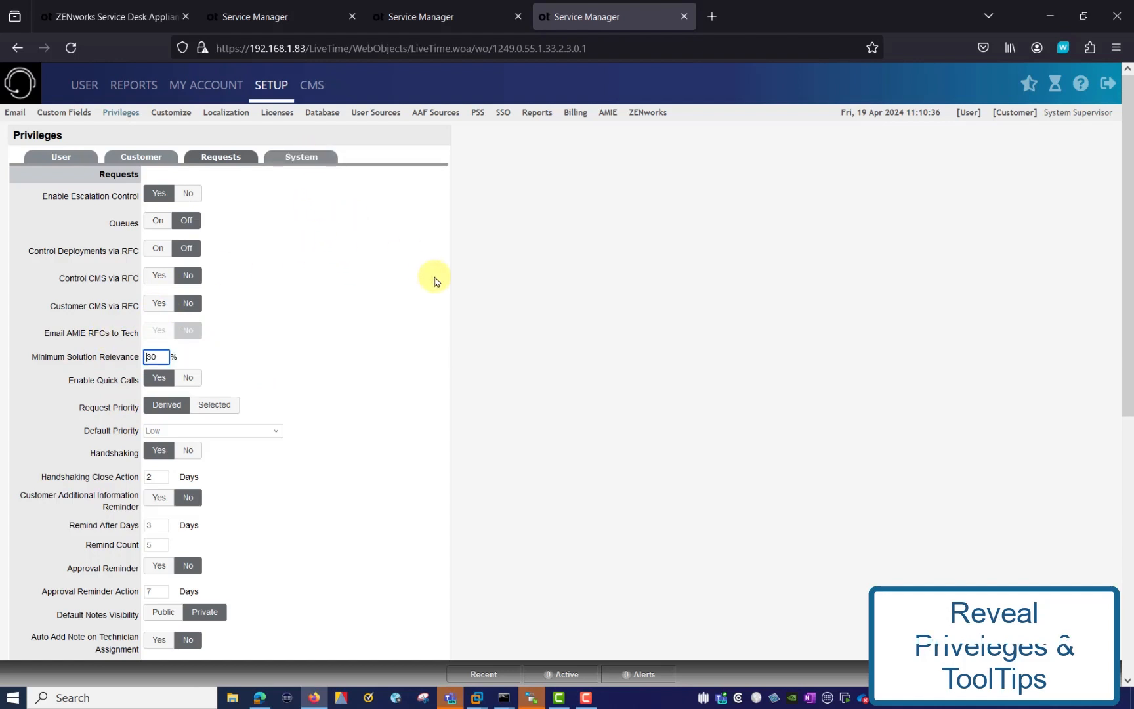